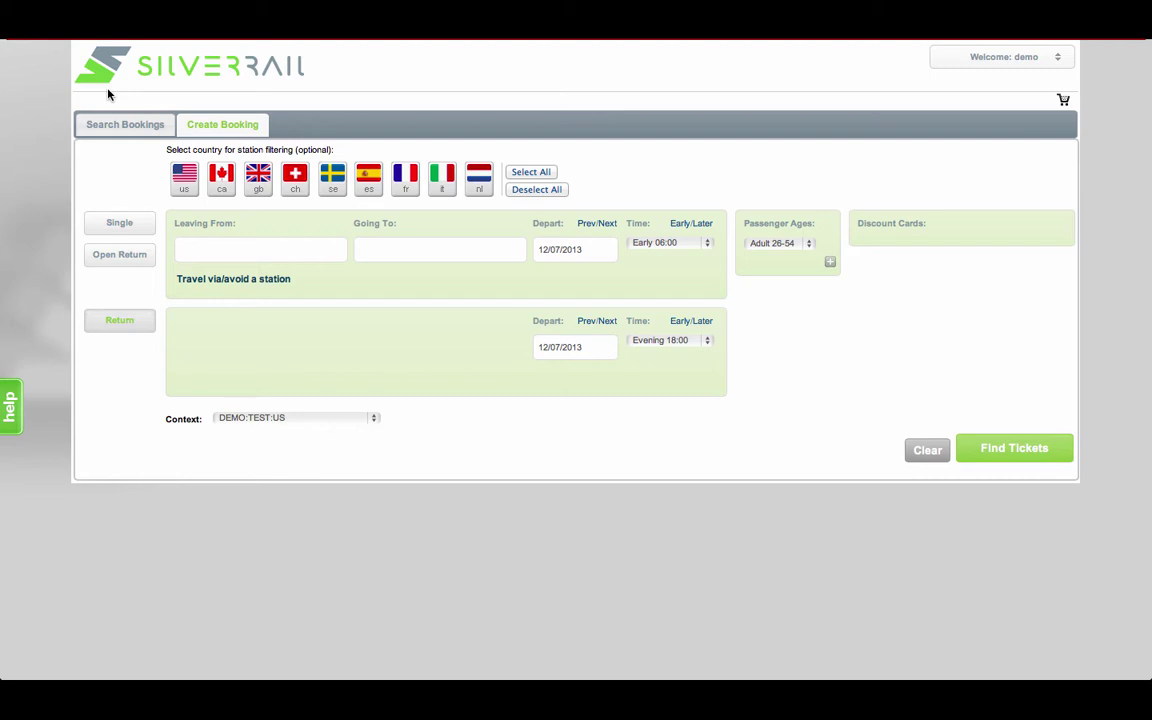
Set up a one-way GB trip from Heathrow Terminal 5 to London (All Stations).
left_click(258, 178)
left_click(120, 223)
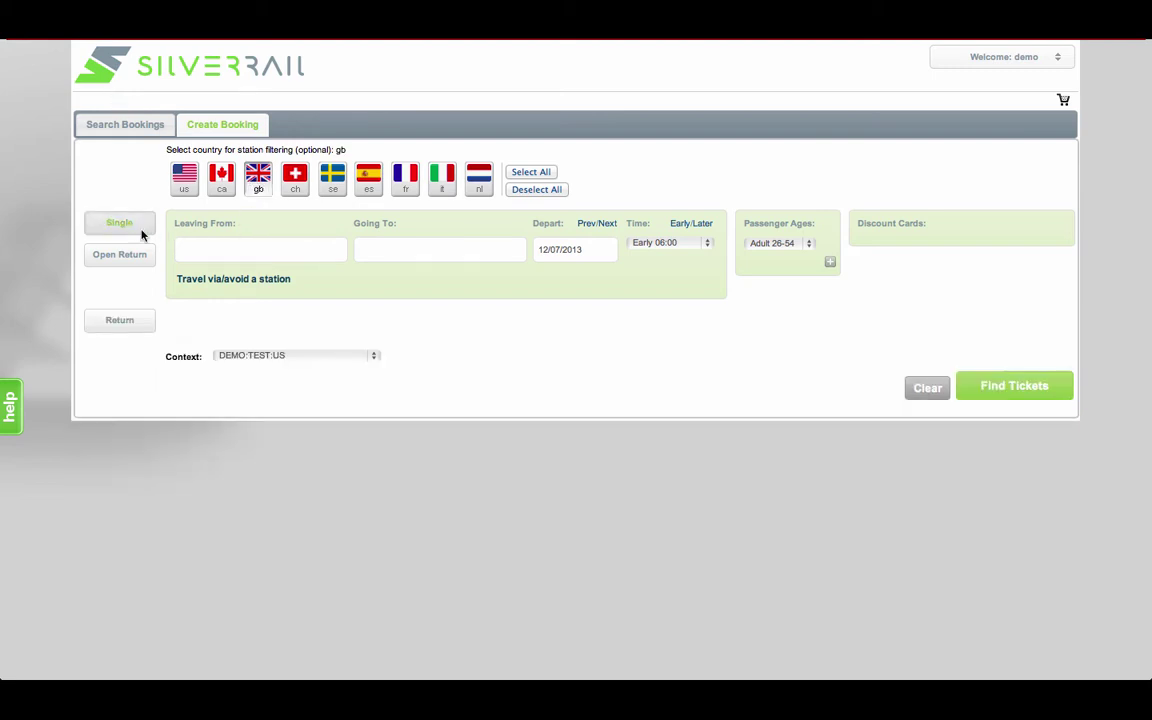
left_click(197, 251)
type("HEAT")
scroll(205, 340, "down", 2)
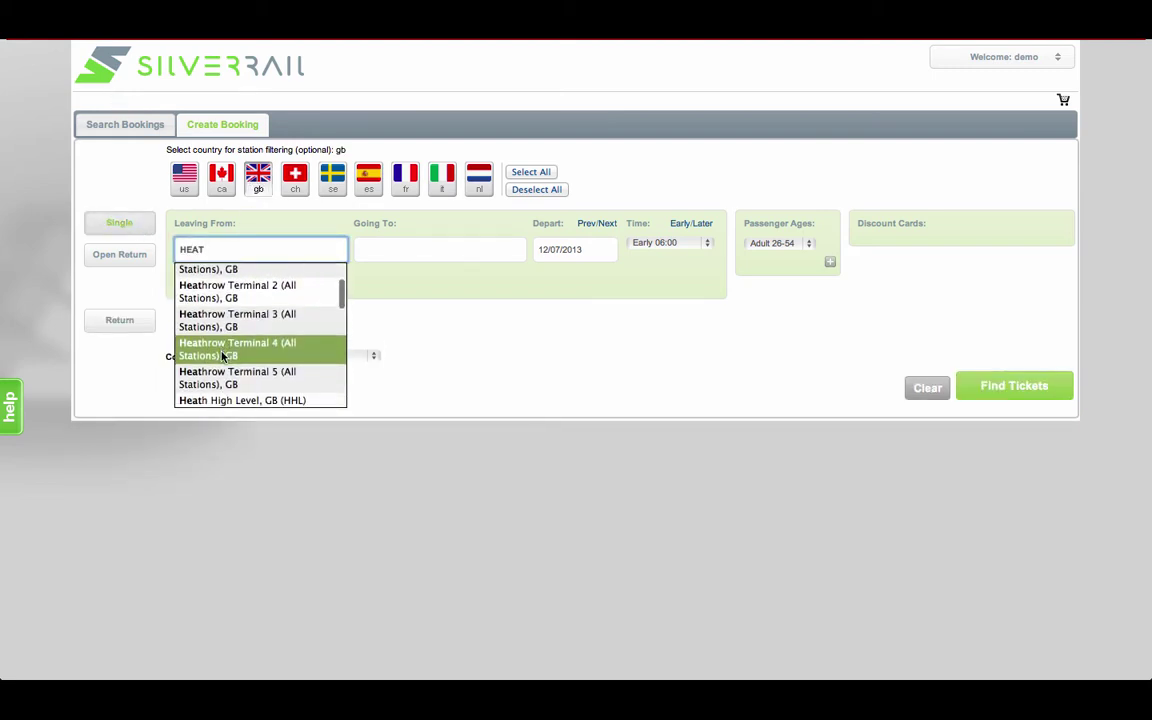
left_click(222, 378)
left_click(424, 249)
type("LONDON")
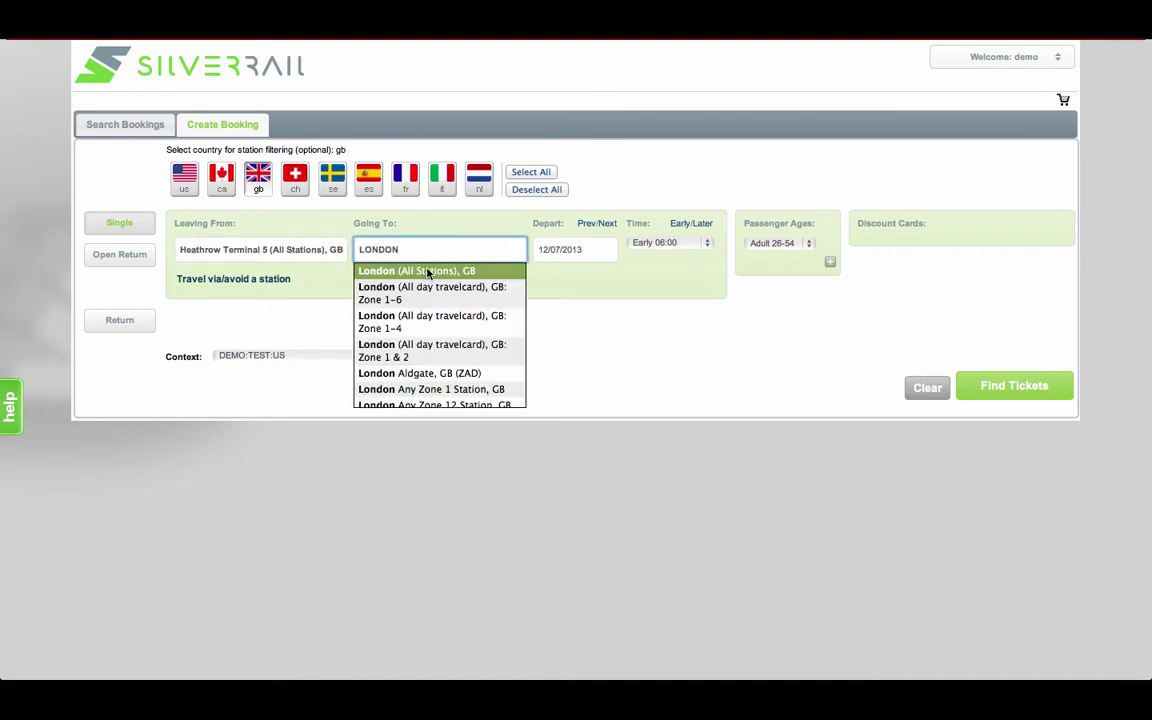
key("Return")
Set the departure to 22 August 2013, Afternoon 14:00.
left_click(578, 252)
left_click(781, 366)
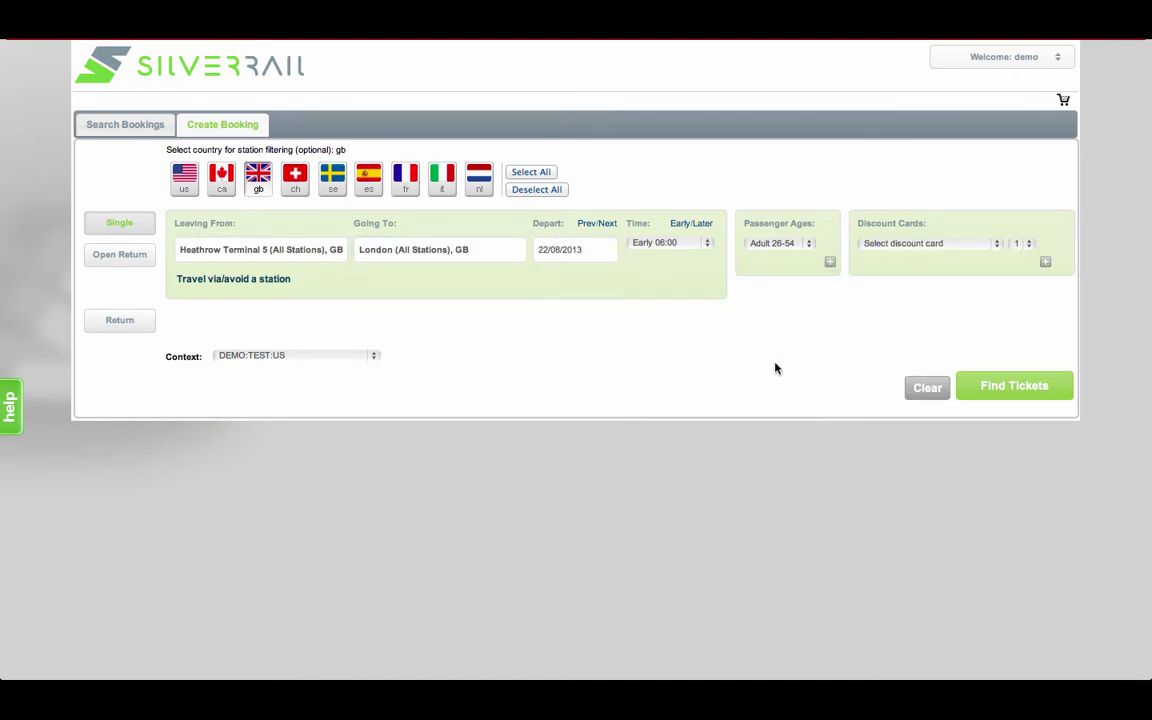
left_click(710, 245)
left_click(689, 270)
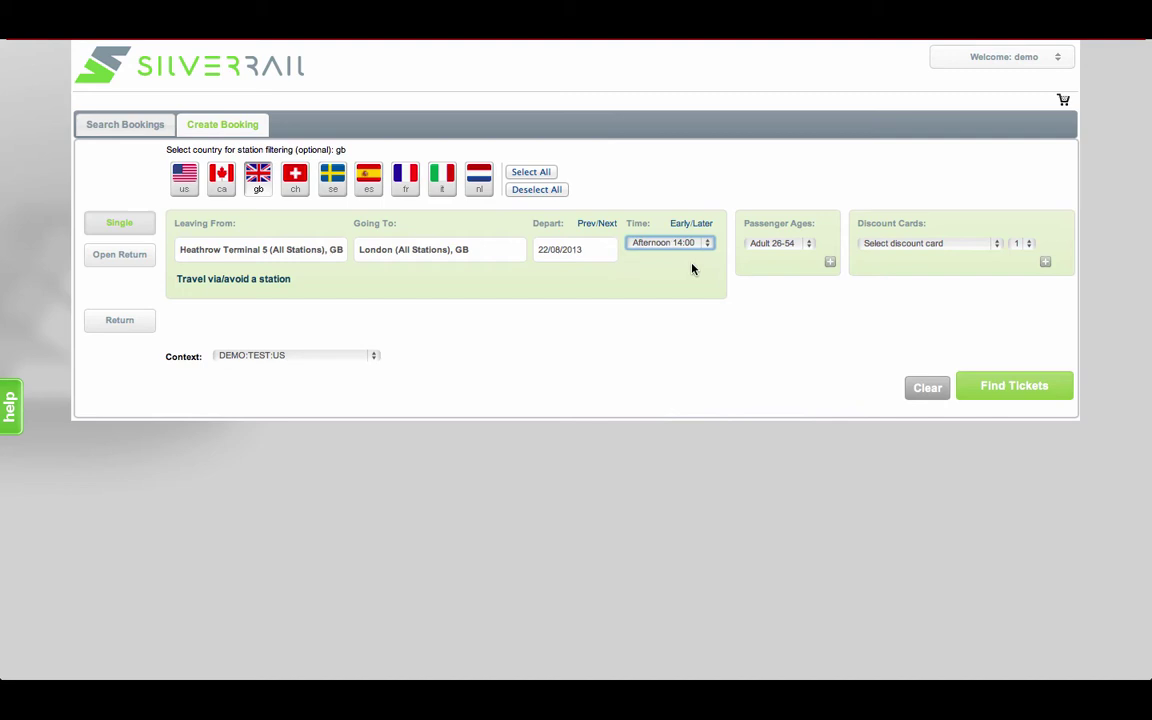
left_click(998, 245)
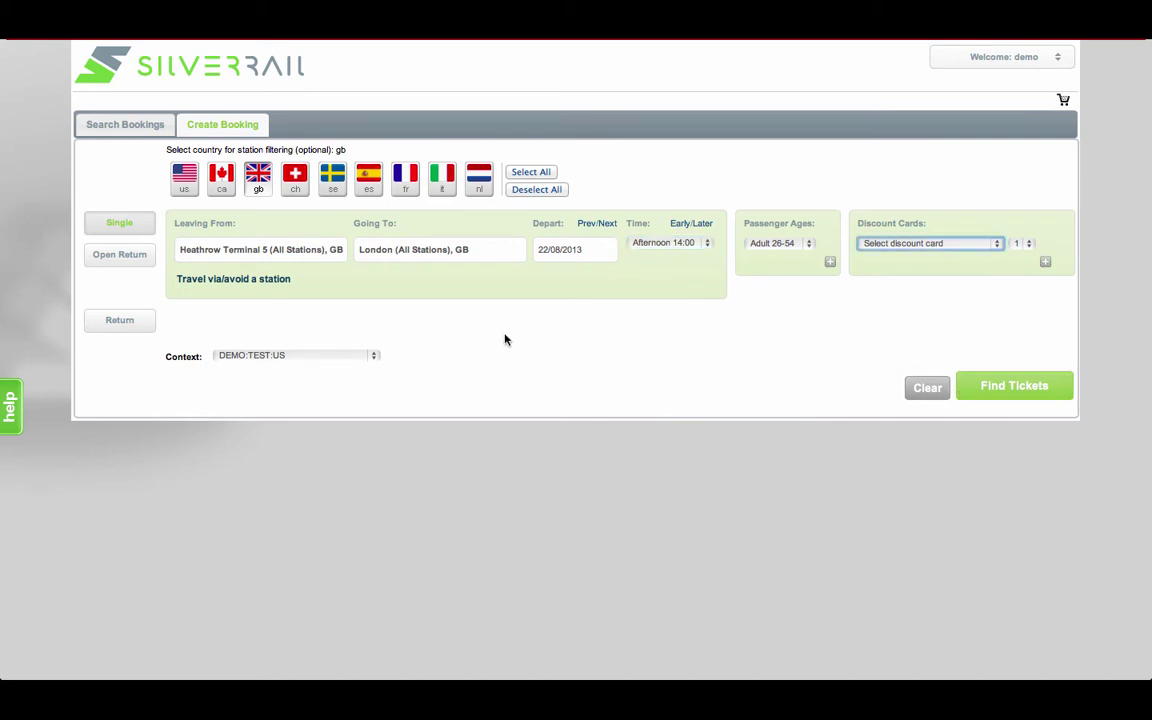
Search for trains under the DEMO:CON:GB context.
left_click(373, 362)
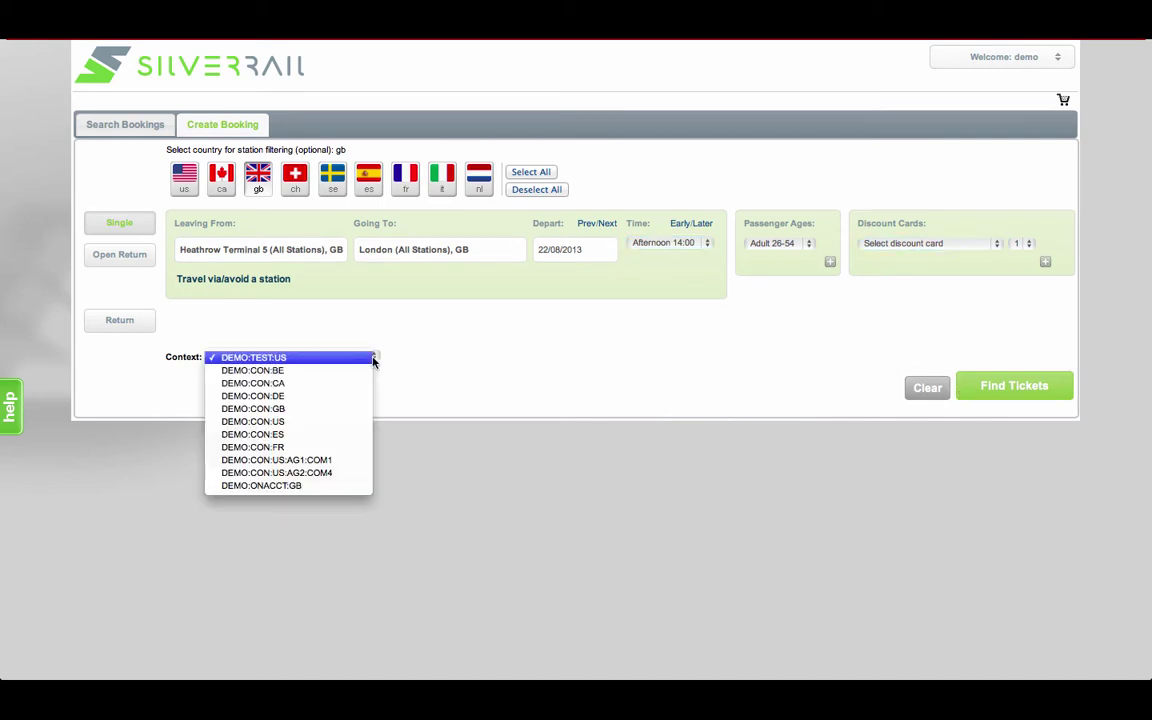
left_click(360, 406)
left_click(990, 393)
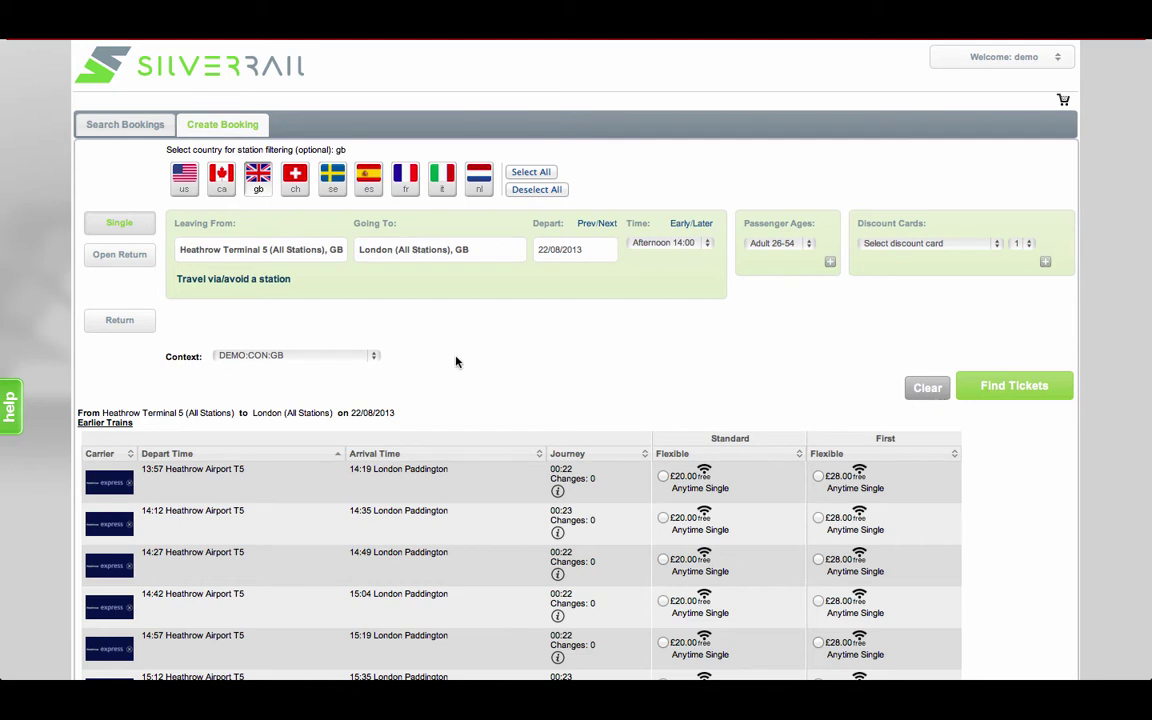
Rerun the search under the DEMO:TEST:US context to get dollar prices.
left_click(372, 358)
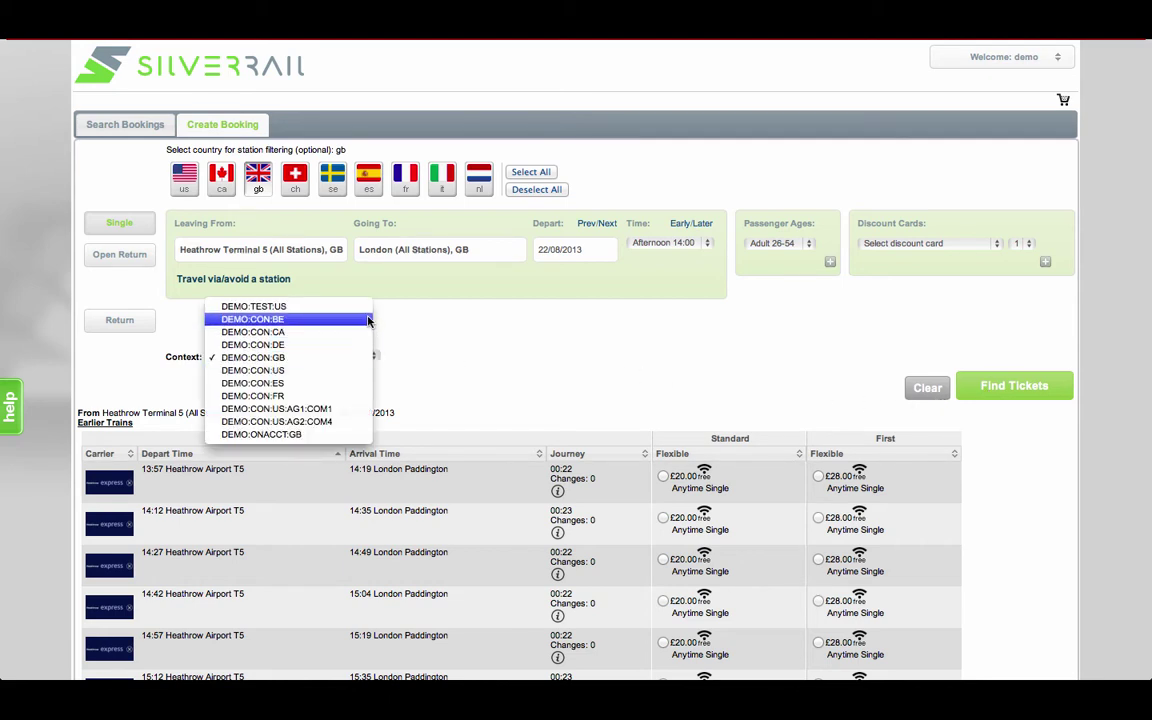
left_click(335, 306)
left_click(979, 393)
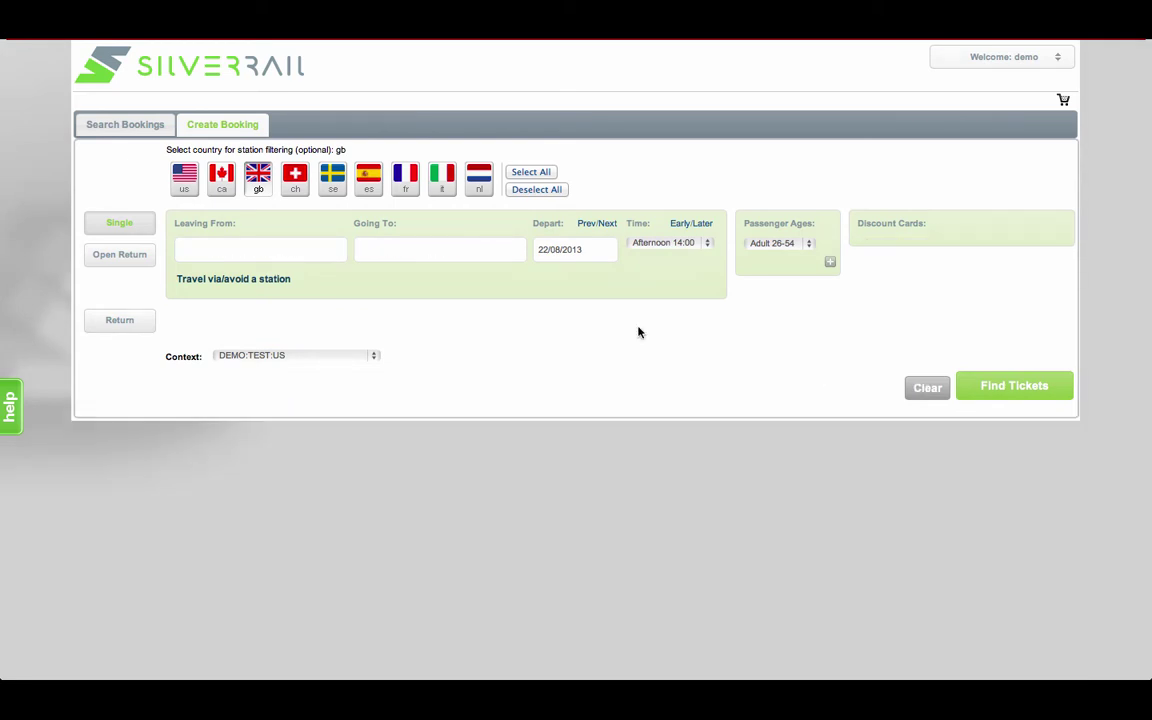
Clear the old search and enter Cadiz to Sevilla Santa Justa using Spanish stations.
left_click(258, 178)
left_click(369, 180)
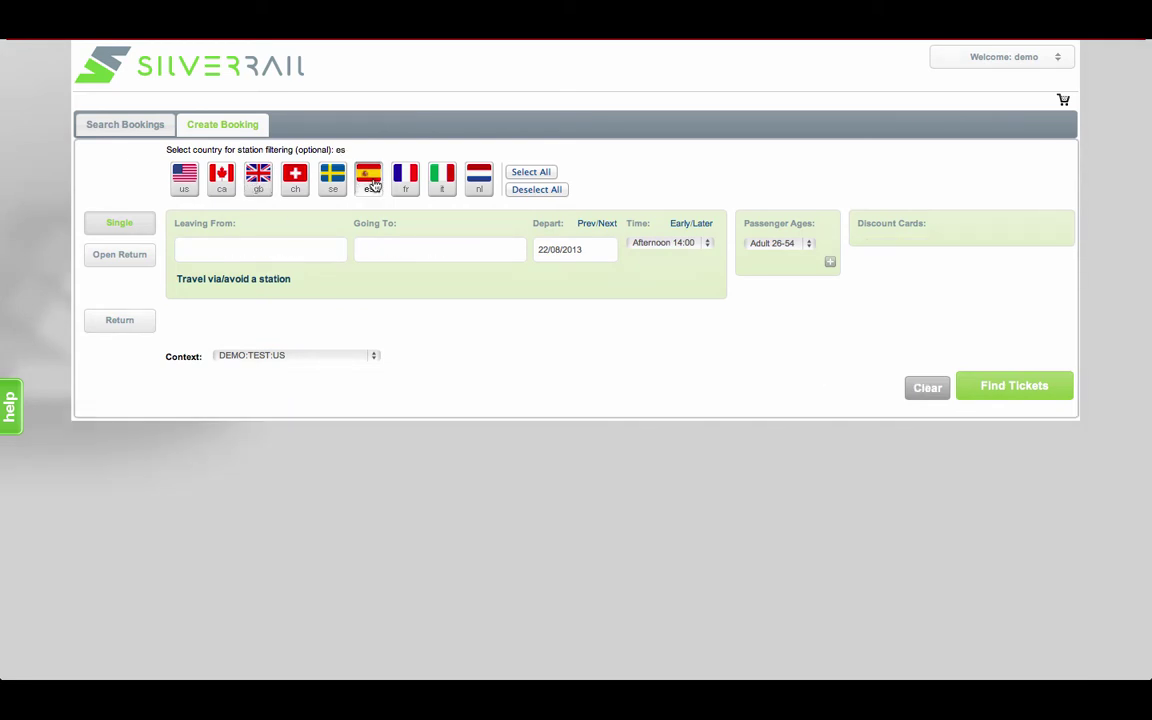
left_click(267, 249)
type("cad")
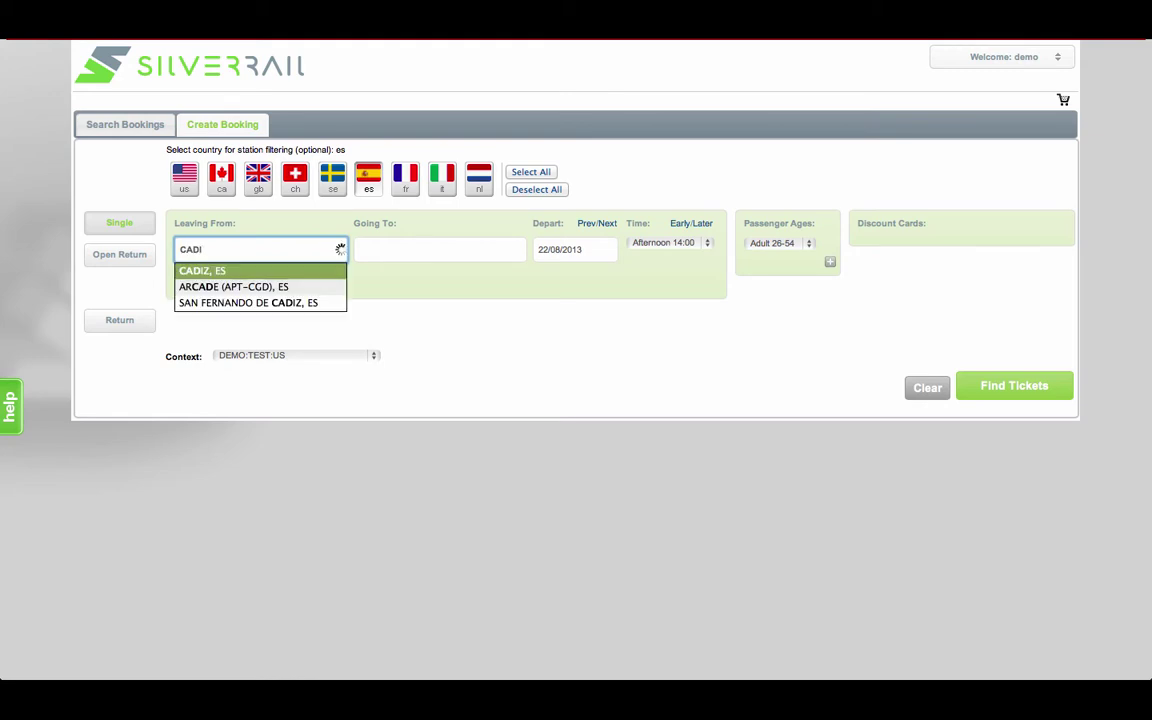
left_click(268, 267)
key("Tab")
type("SEV")
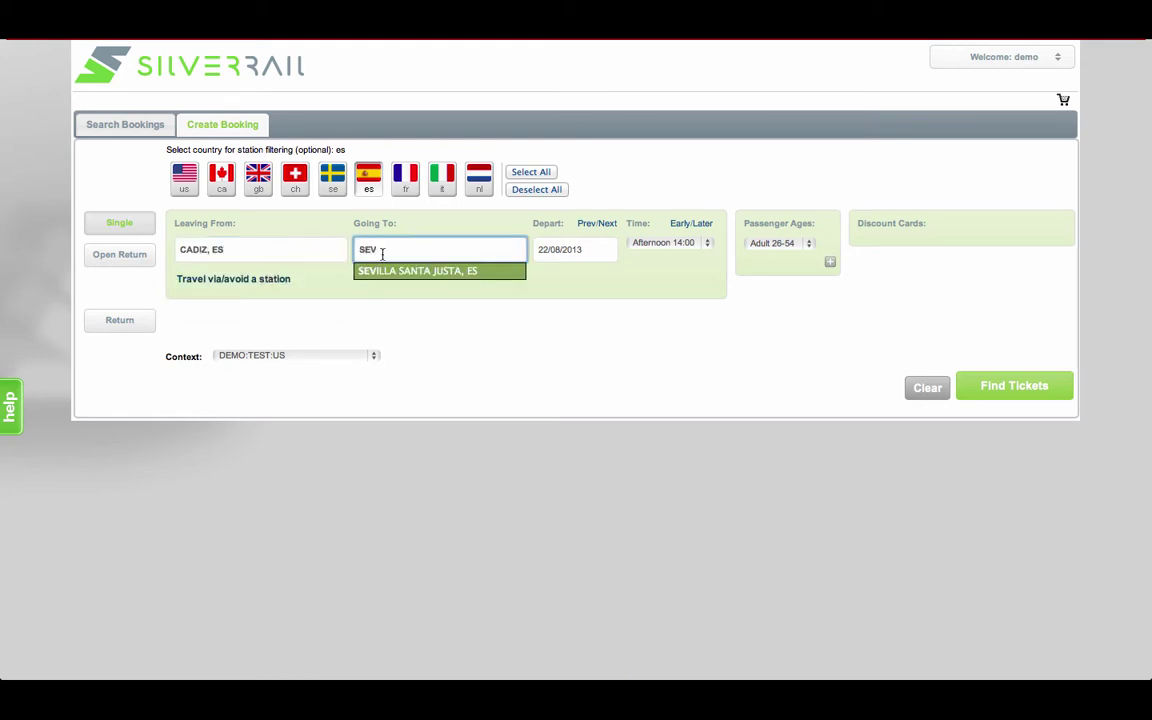
left_click(395, 276)
Search the trains under the DEMO:CON:ES context, leaving discount cards unchanged, then clear the results.
left_click(930, 247)
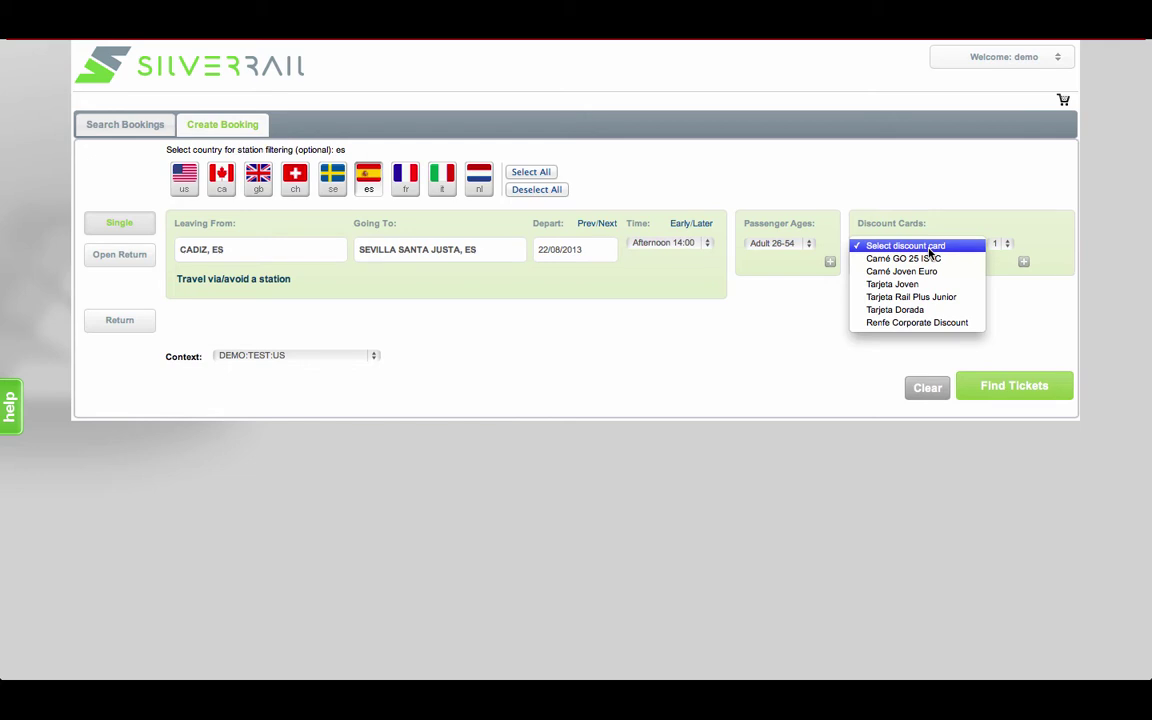
left_click(930, 247)
left_click(362, 356)
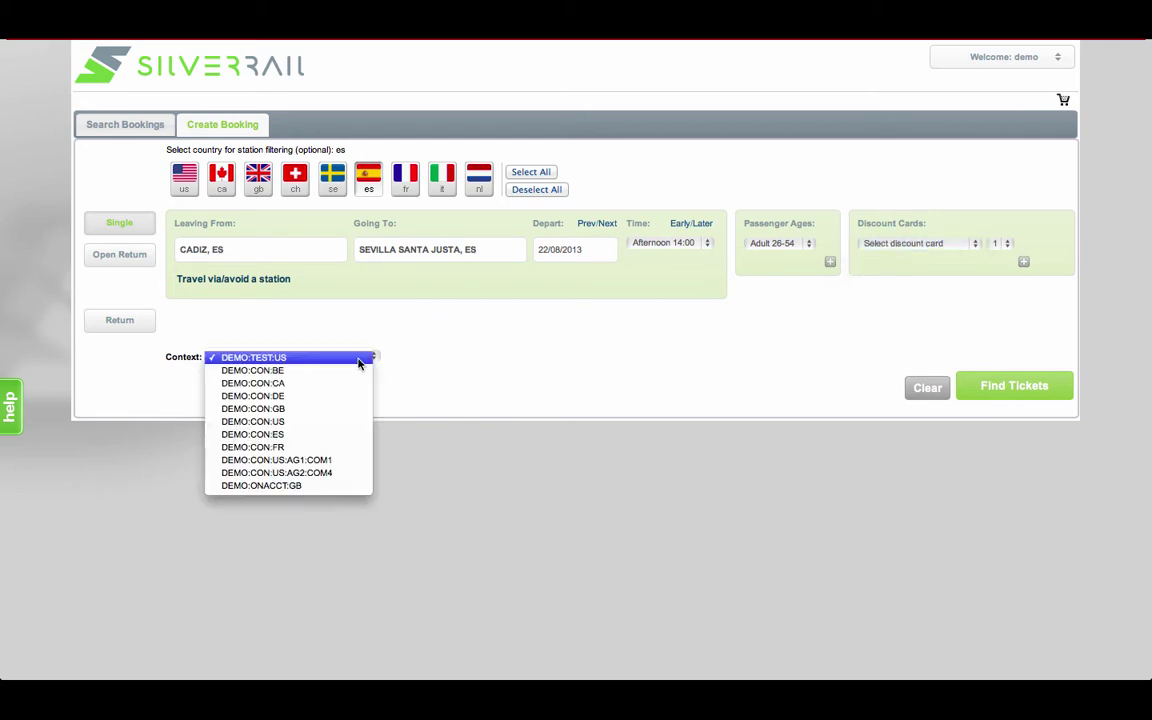
left_click(346, 435)
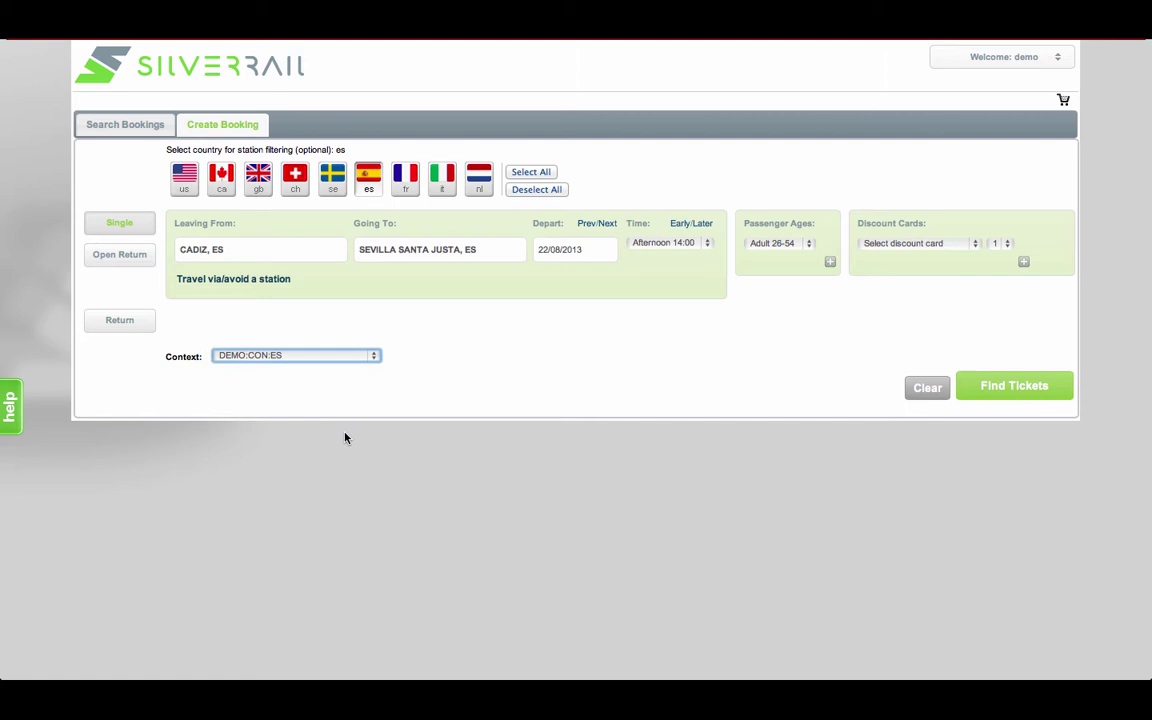
left_click(1050, 387)
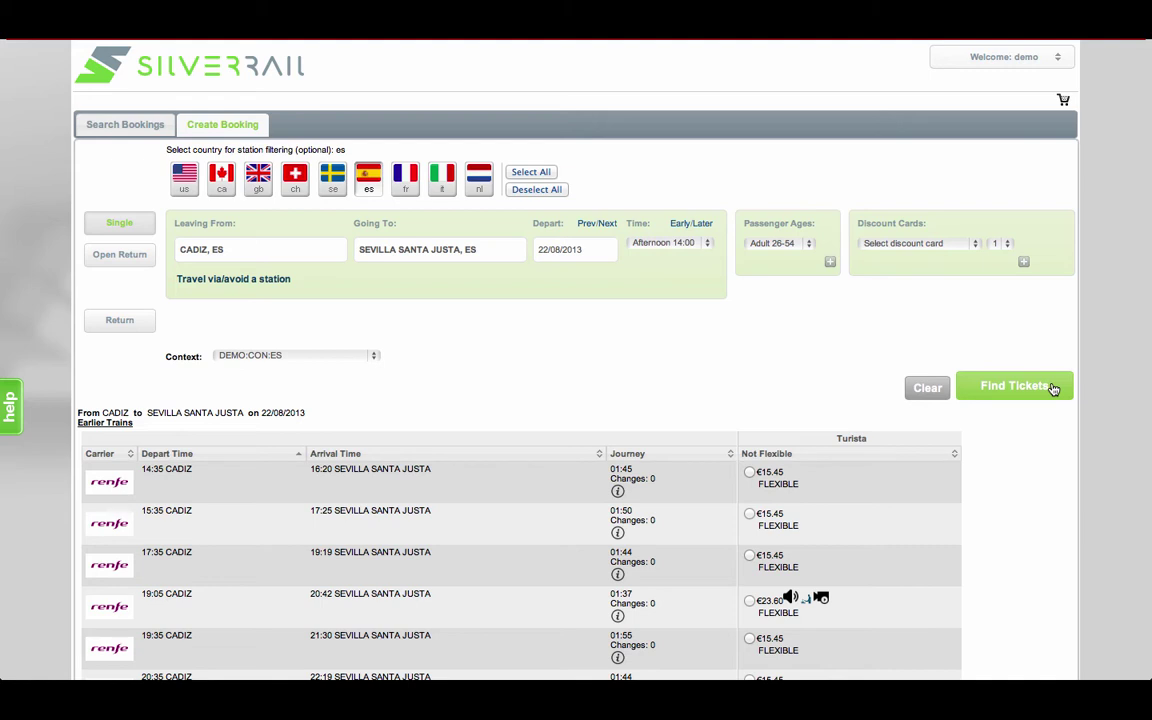
left_click(927, 387)
Switch to Canadian stations and enter Montreal to Toronto.
left_click(369, 180)
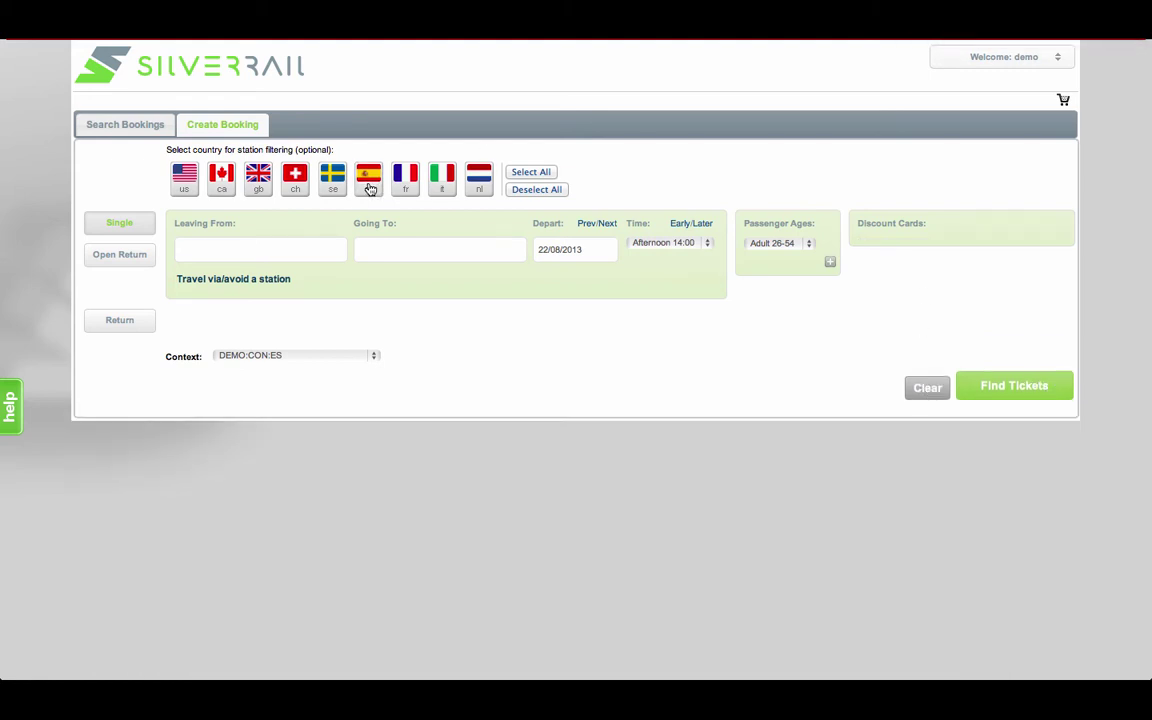
left_click(222, 182)
left_click(226, 249)
type("MONTRE")
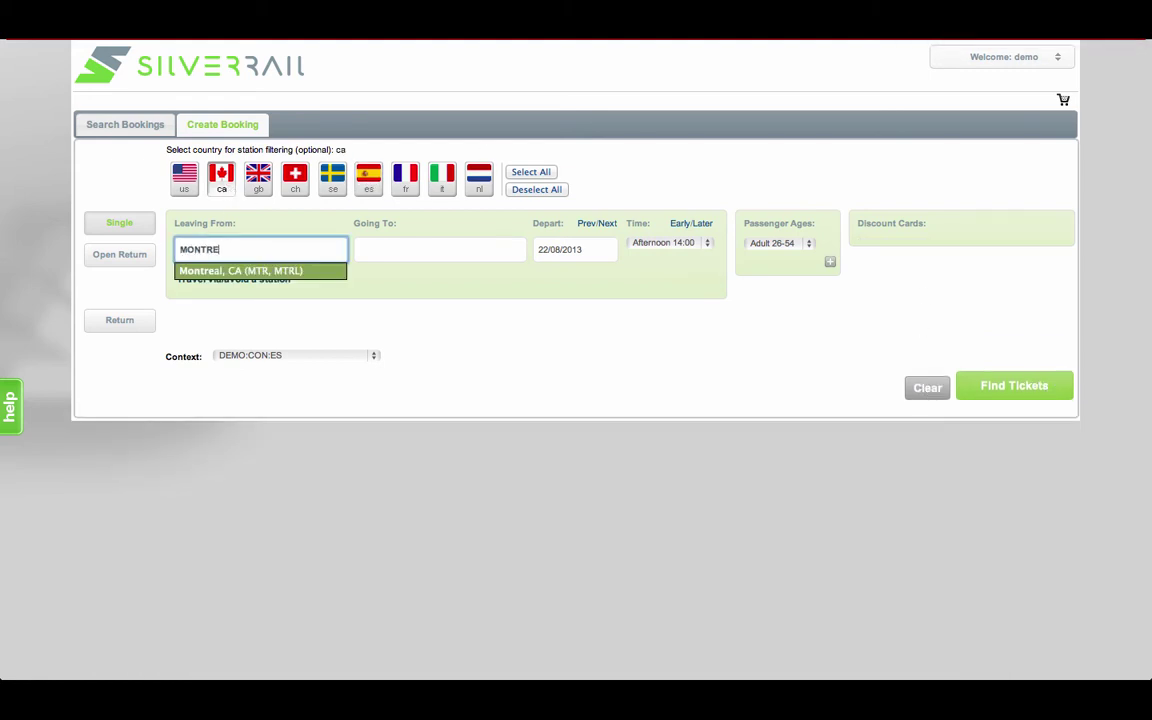
left_click(225, 271)
key("Tab")
type("TORON")
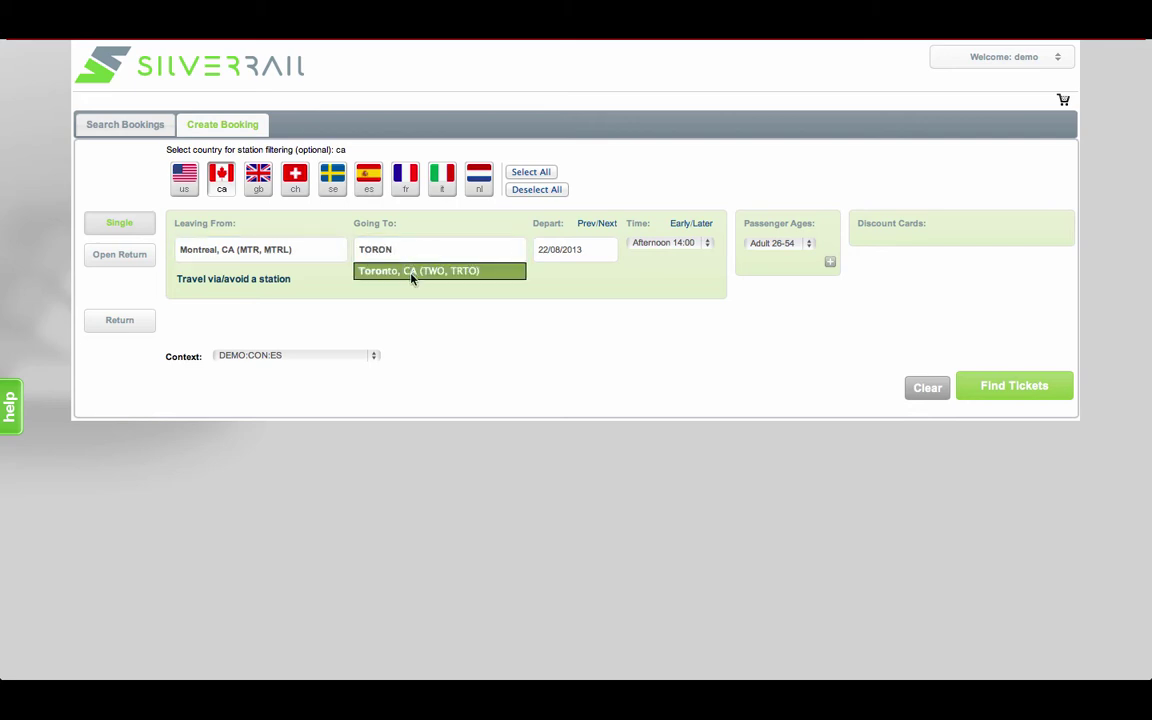
left_click(411, 271)
Search under DEMO:TEST:US and choose the $139.70 Business fare on the 14:55 train.
left_click(368, 355)
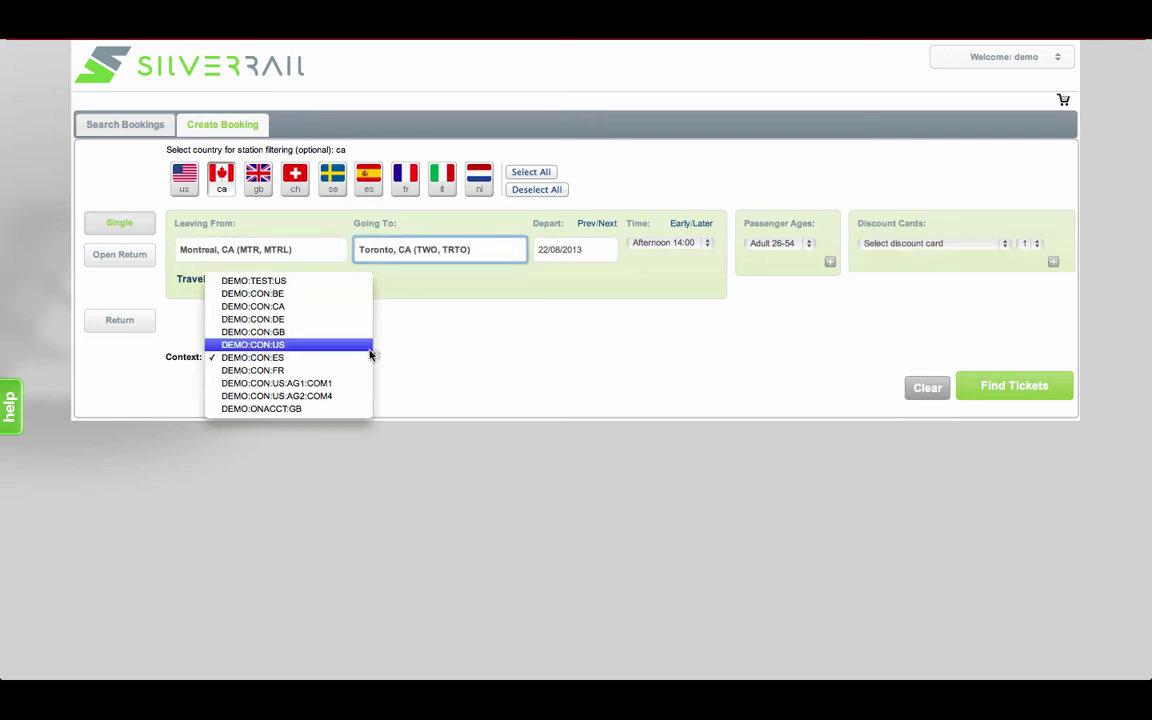
left_click(355, 283)
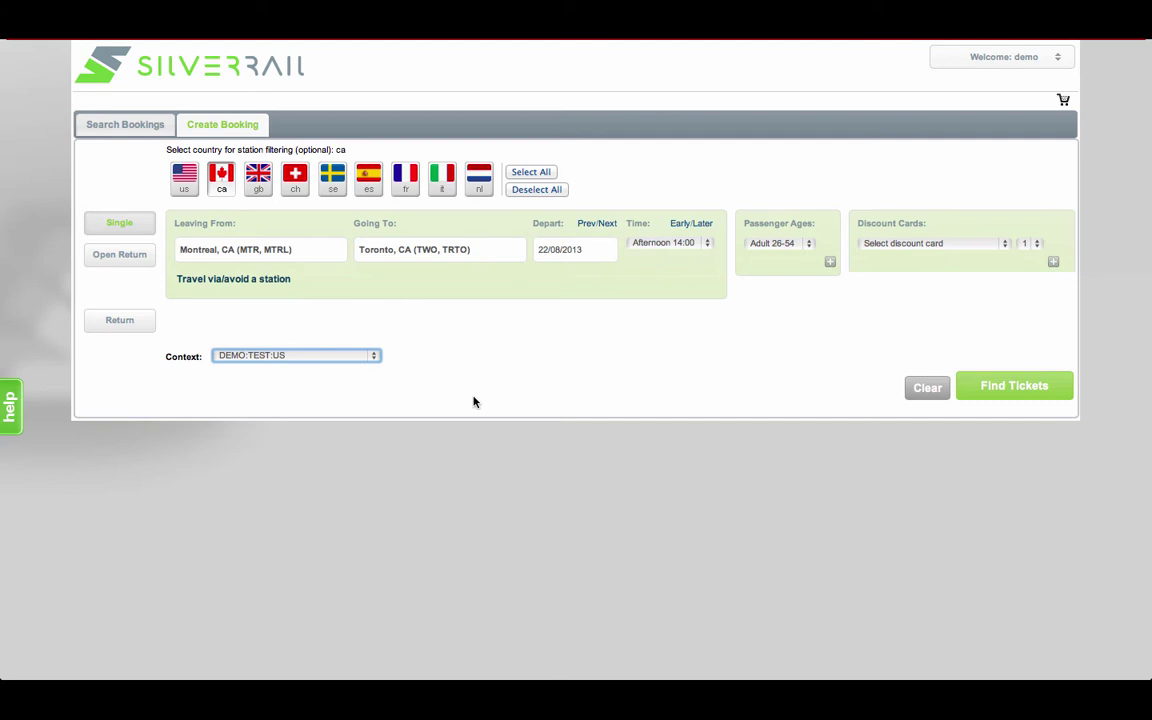
left_click(970, 387)
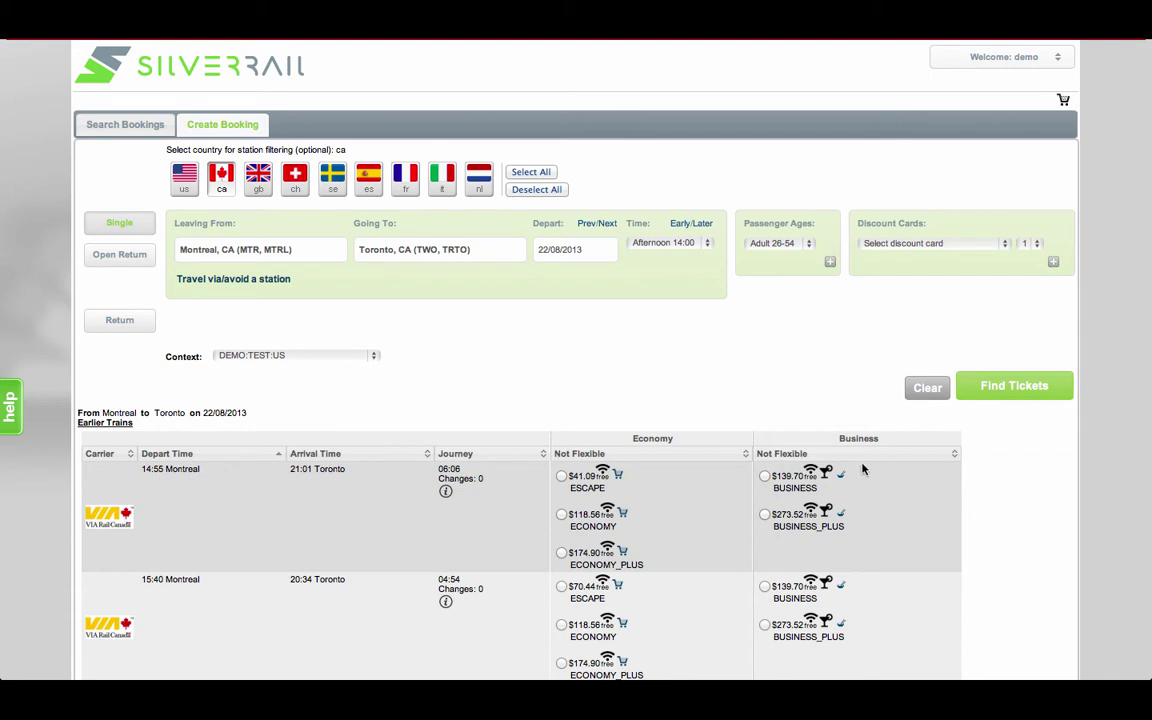
left_click(765, 477)
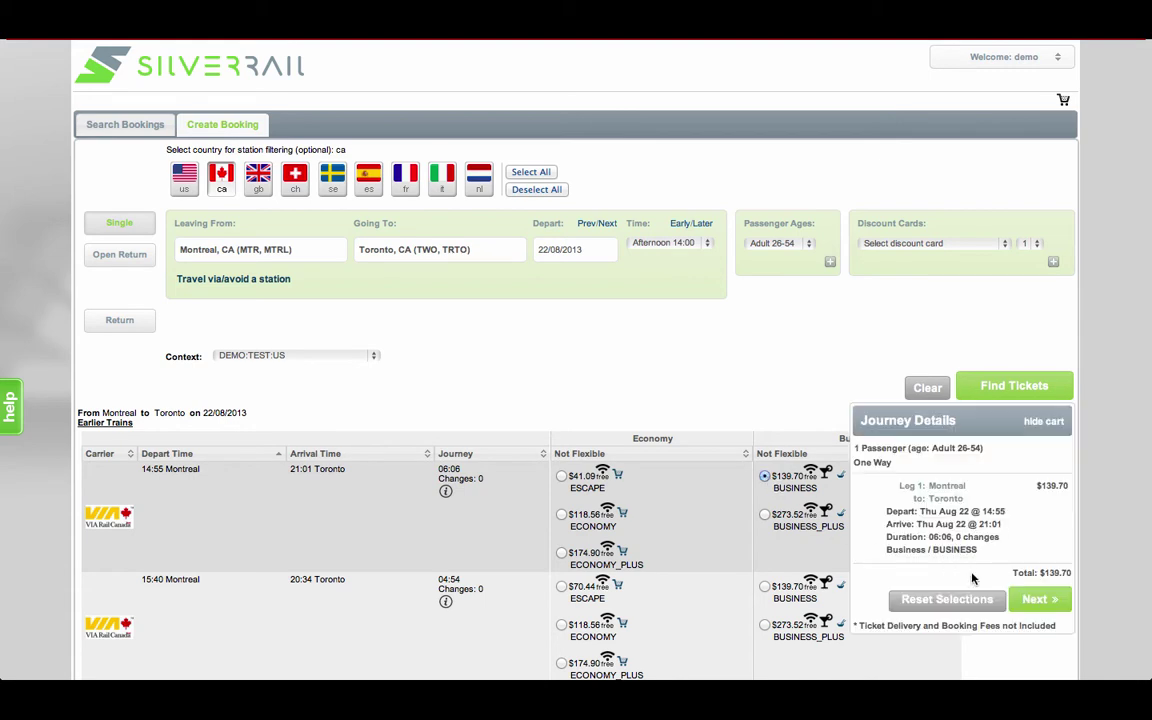
Continue to passenger details, request an Aisle seat, and view the outbound fare rules.
left_click(1040, 602)
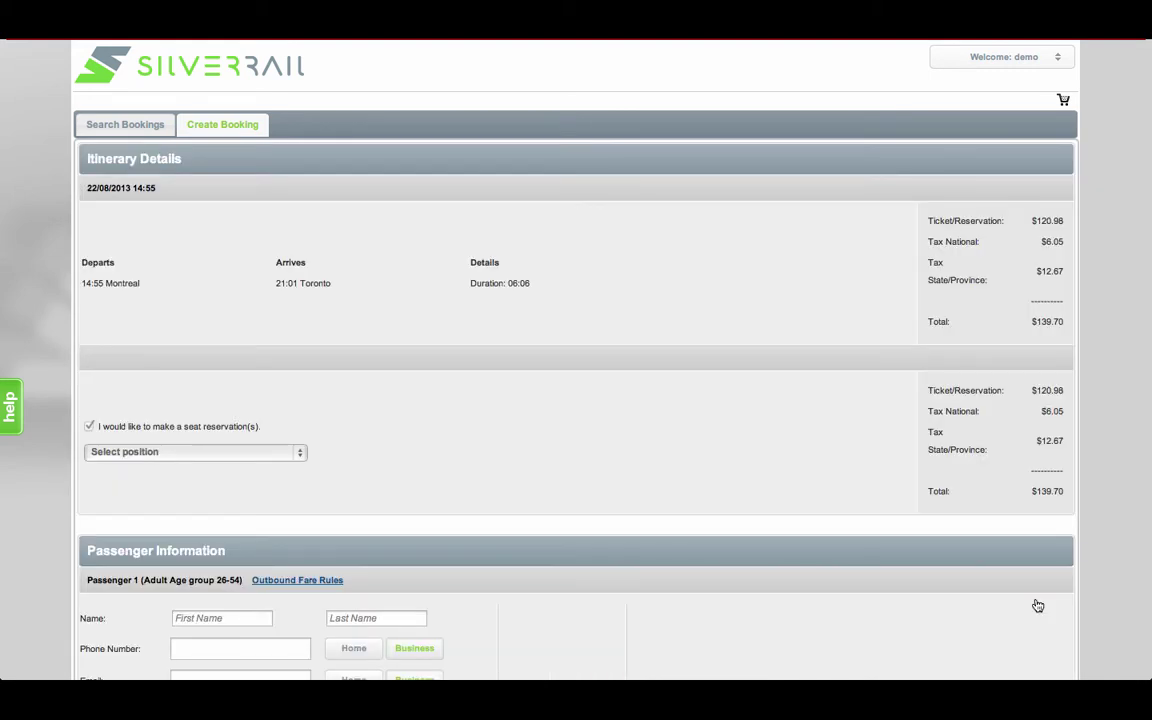
left_click(296, 453)
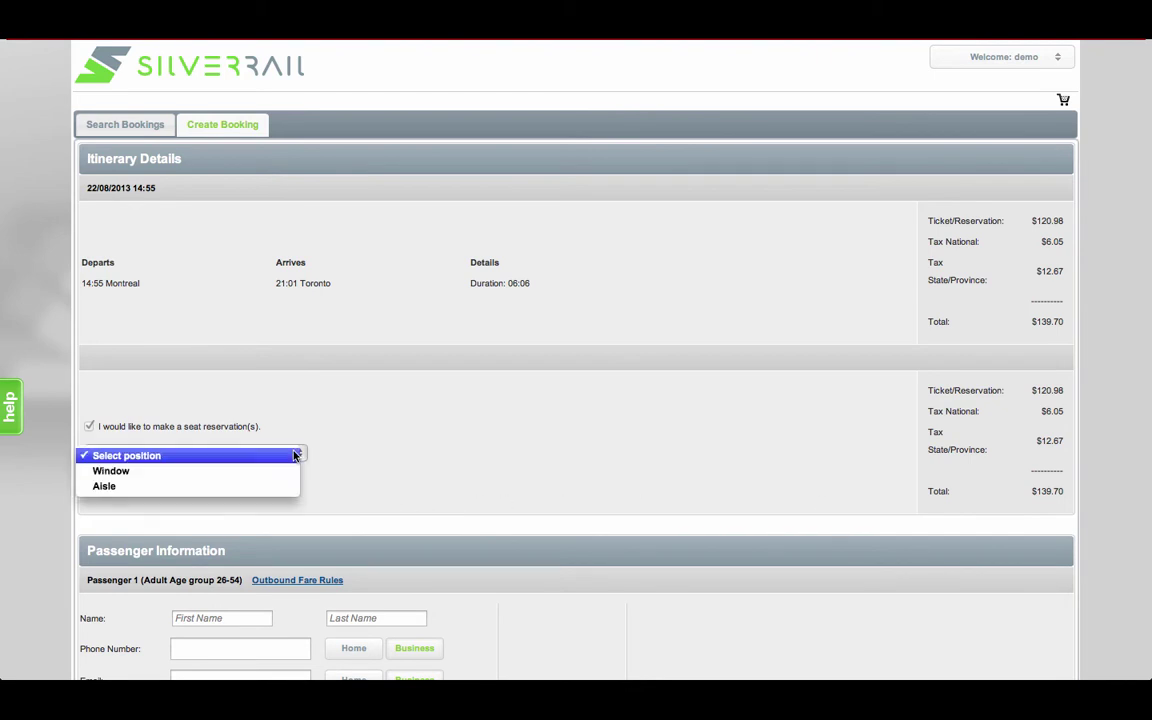
left_click(283, 486)
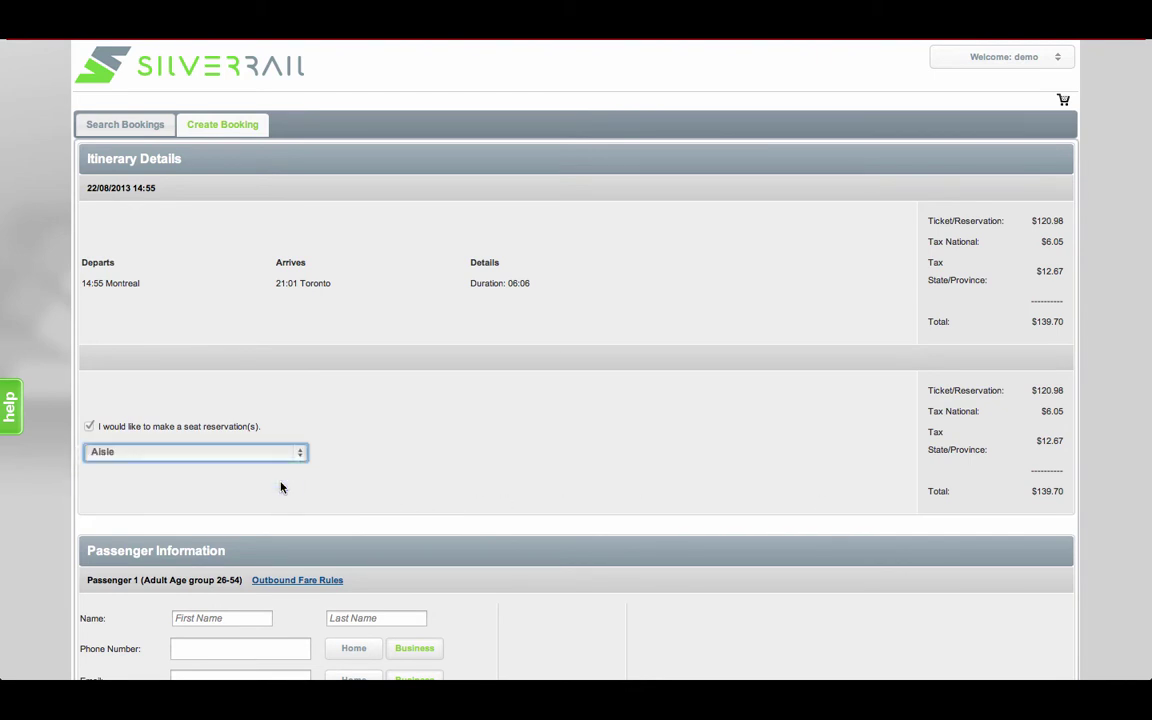
scroll(281, 487, "down", 2)
left_click(281, 492)
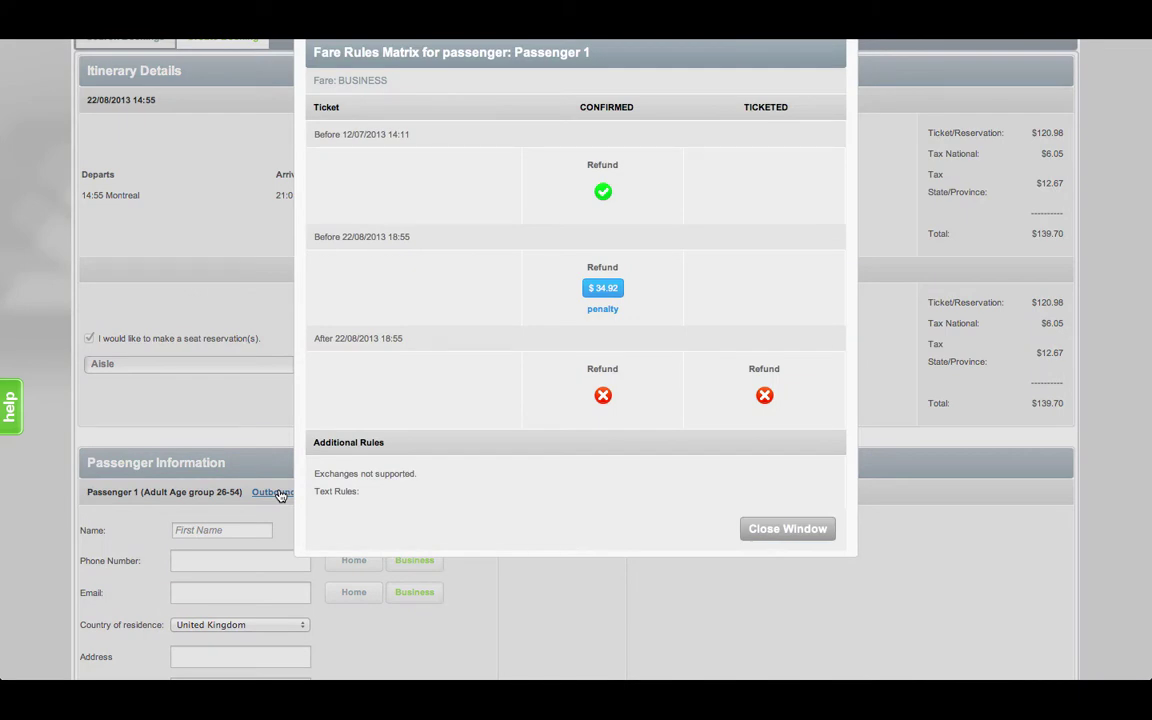
Enter the passenger's first and last name, phone number and e-mail address.
left_click(760, 528)
key("Tab")
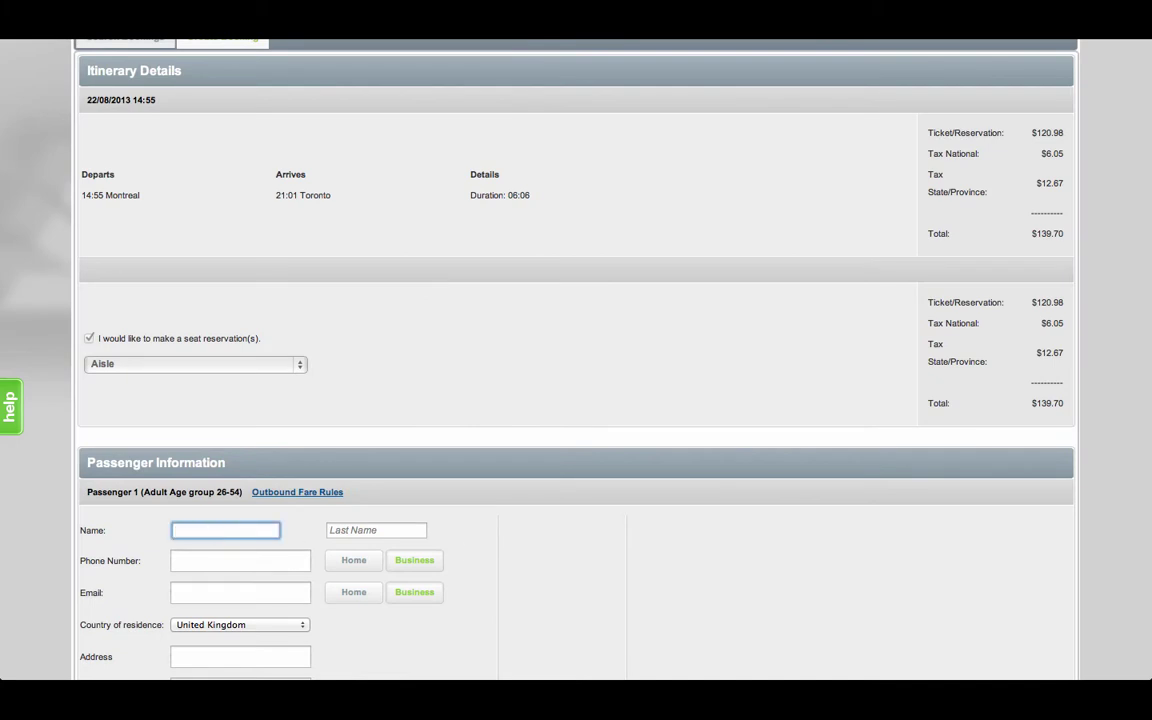
type("DEMO")
key("Tab")
type("TEST")
key("Tab")
type("1234567890")
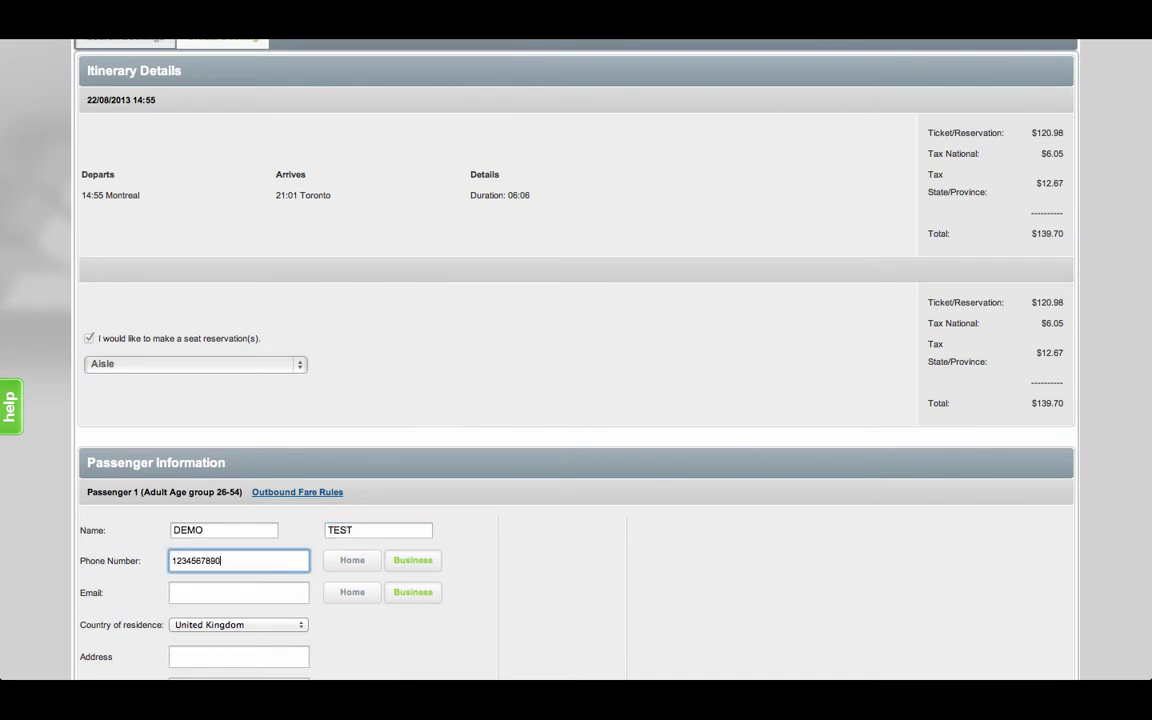
key("Tab")
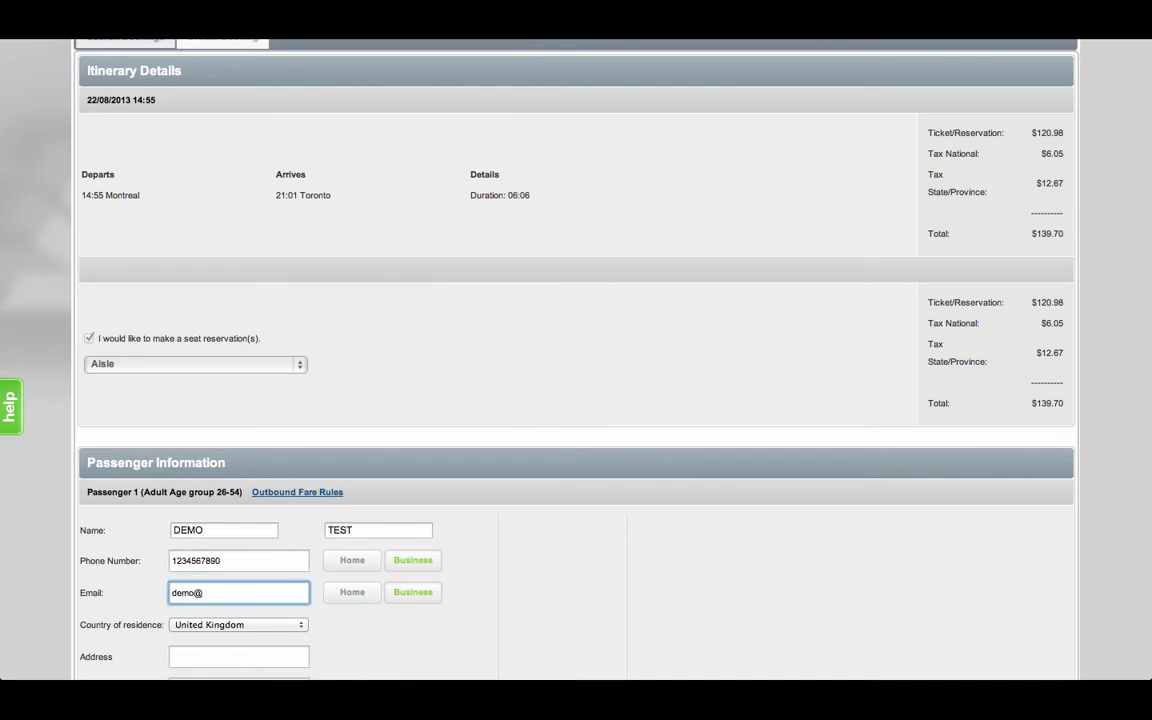
Fill in the street address, city and postal code, leave loyalty unset, and create the booking.
key("Tab")
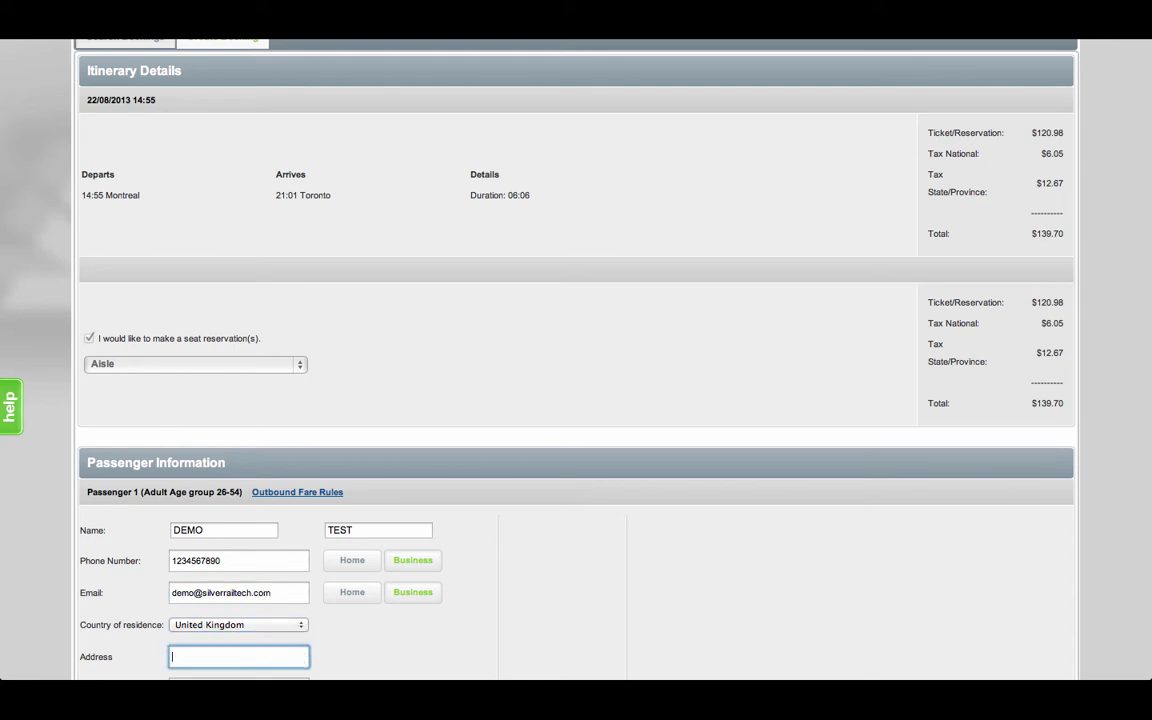
type("123 High Street")
key("Tab")
key("Tab")
type("London")
key("Tab")
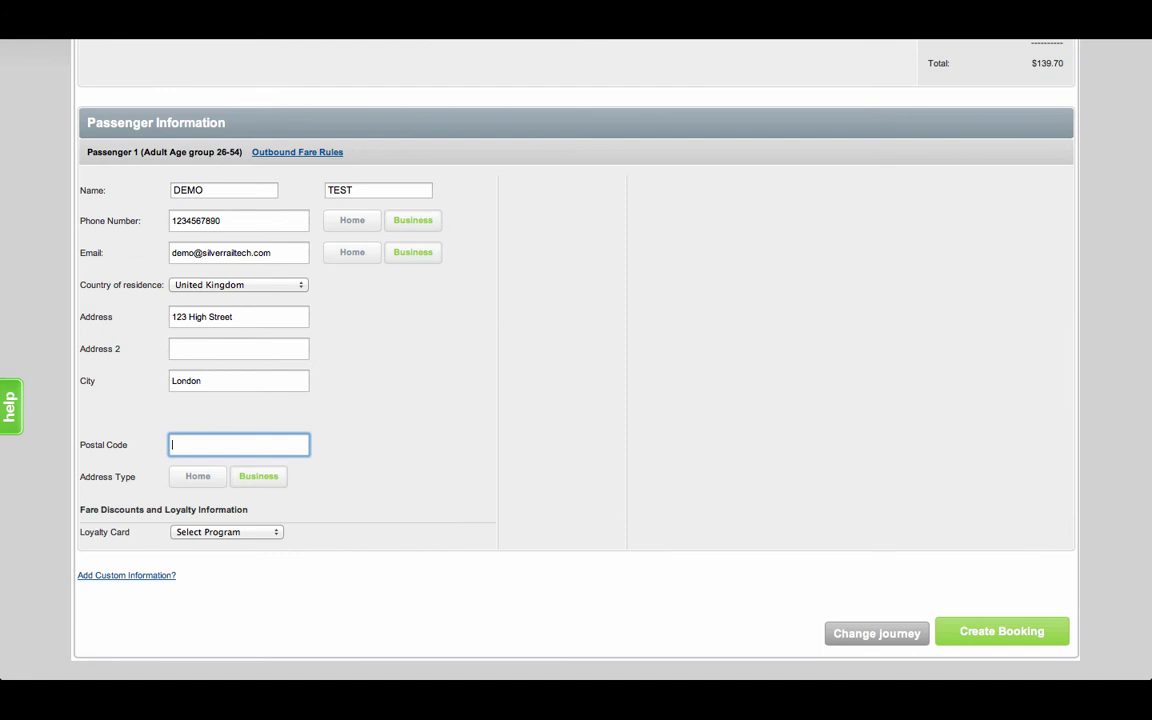
type("E1 6JJ")
left_click(279, 536)
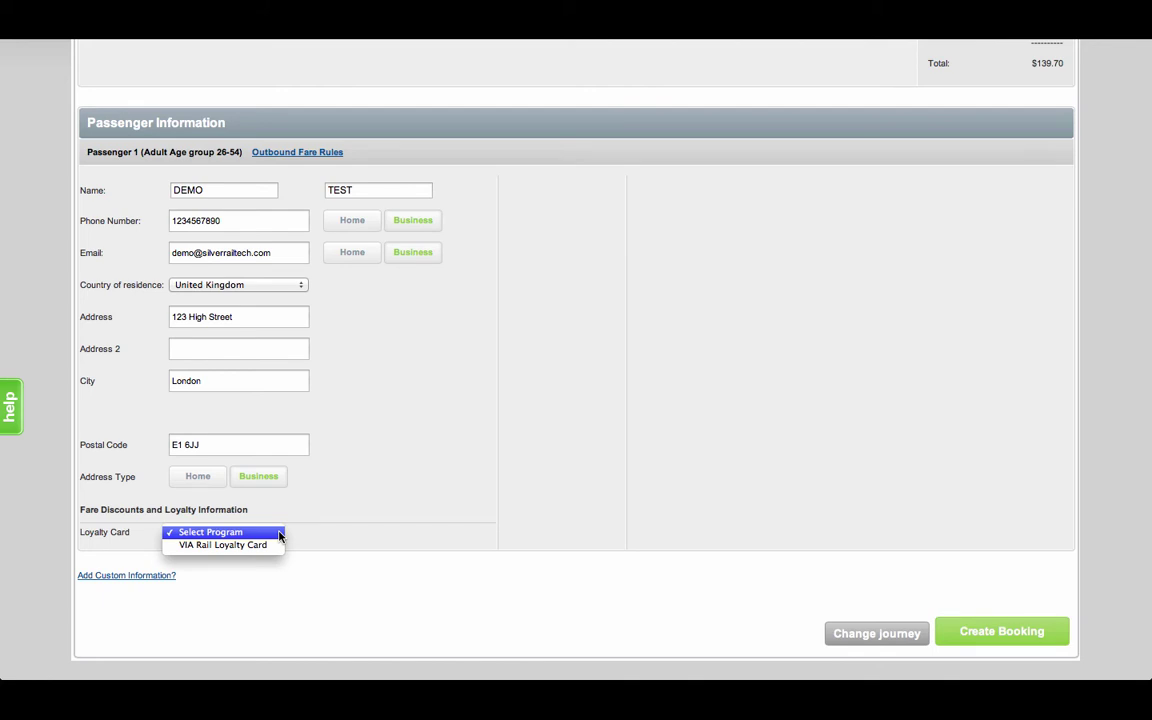
left_click(279, 536)
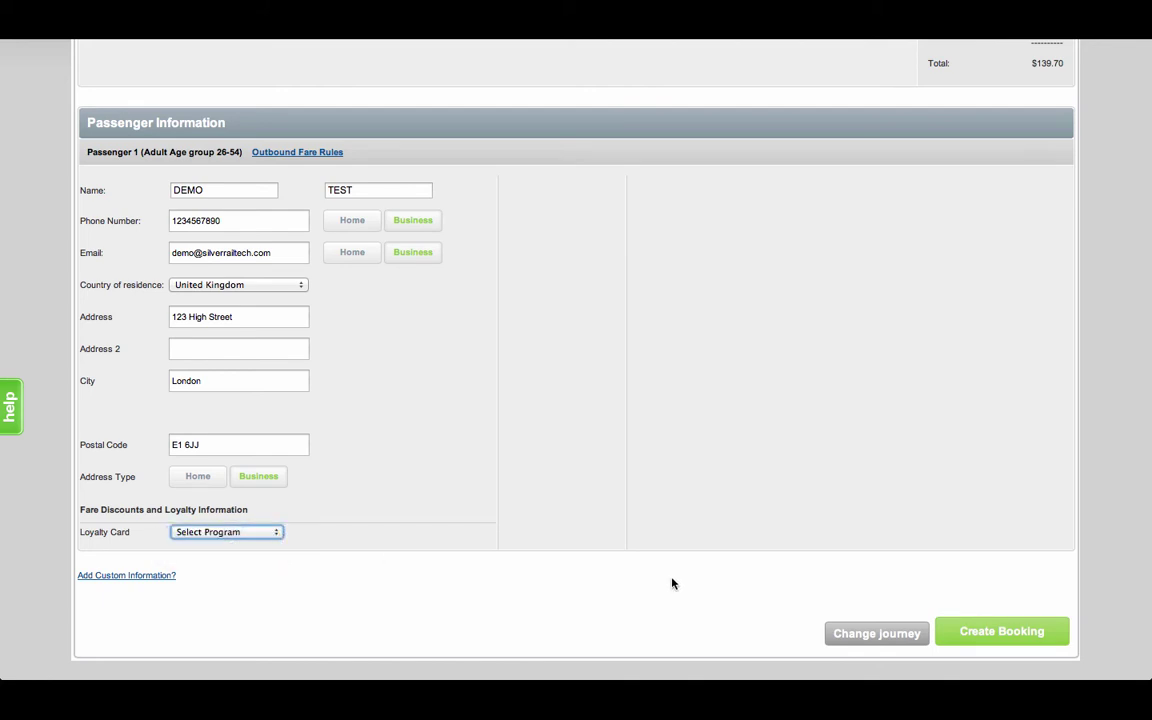
left_click(972, 633)
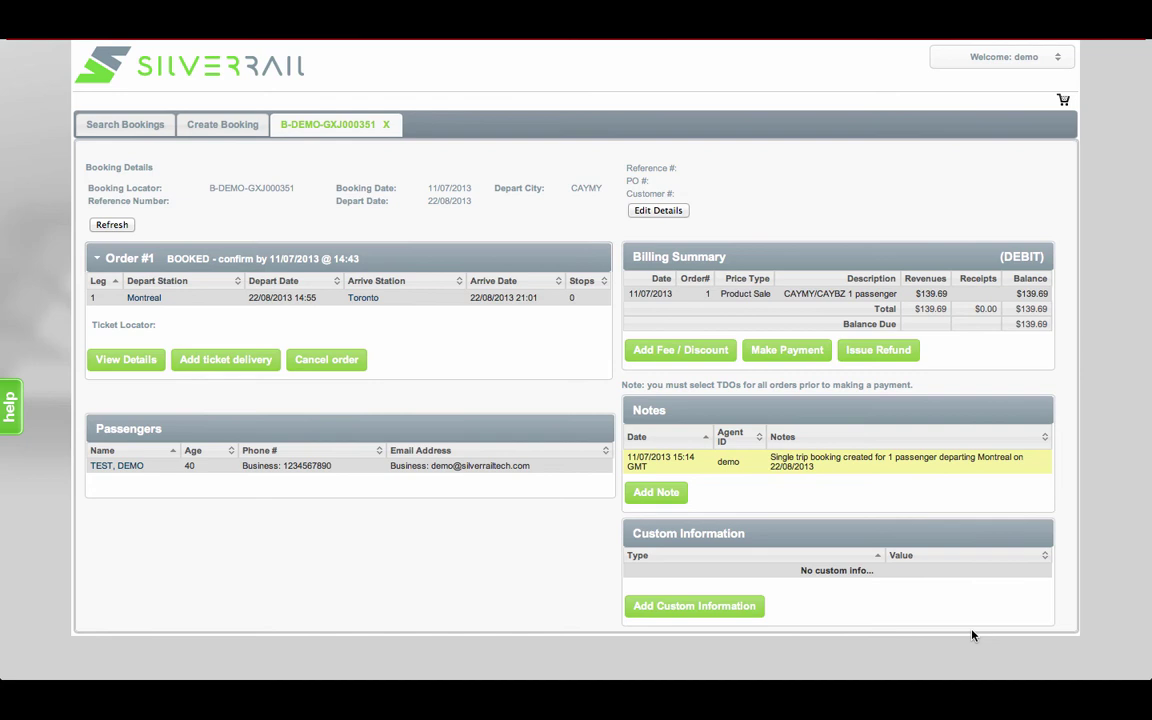
Save custom information of type COST CODE with value 123456 on the booking.
left_click(744, 614)
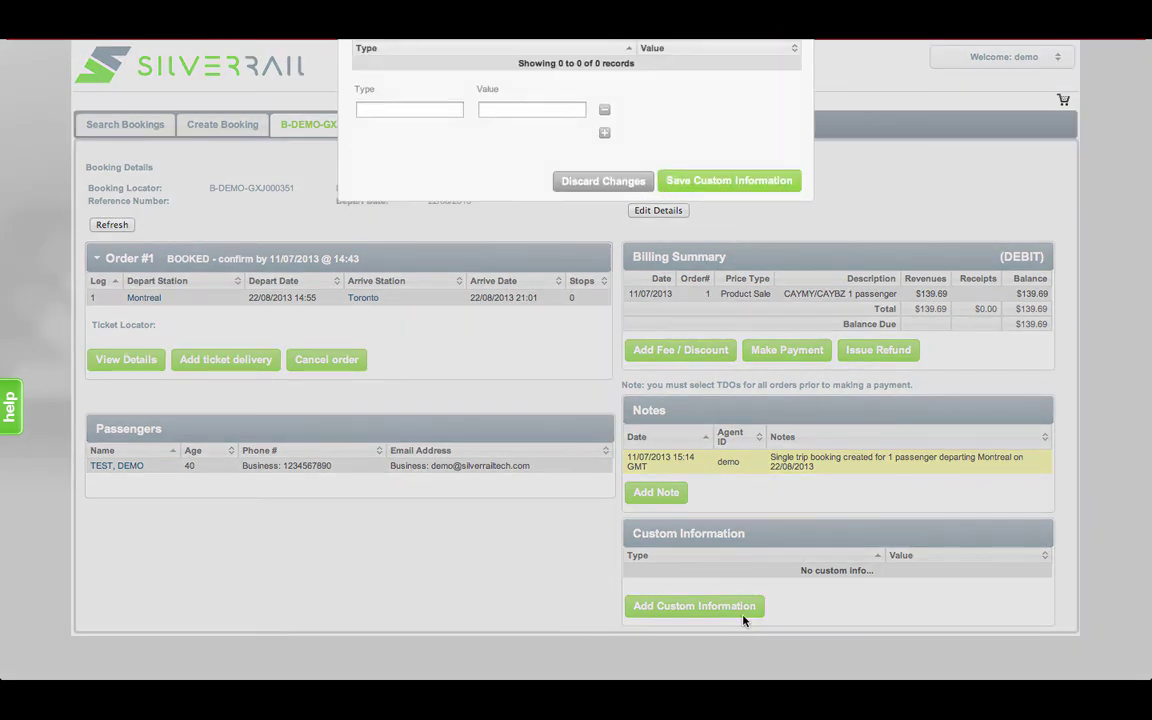
left_click(392, 111)
type("COST CODE")
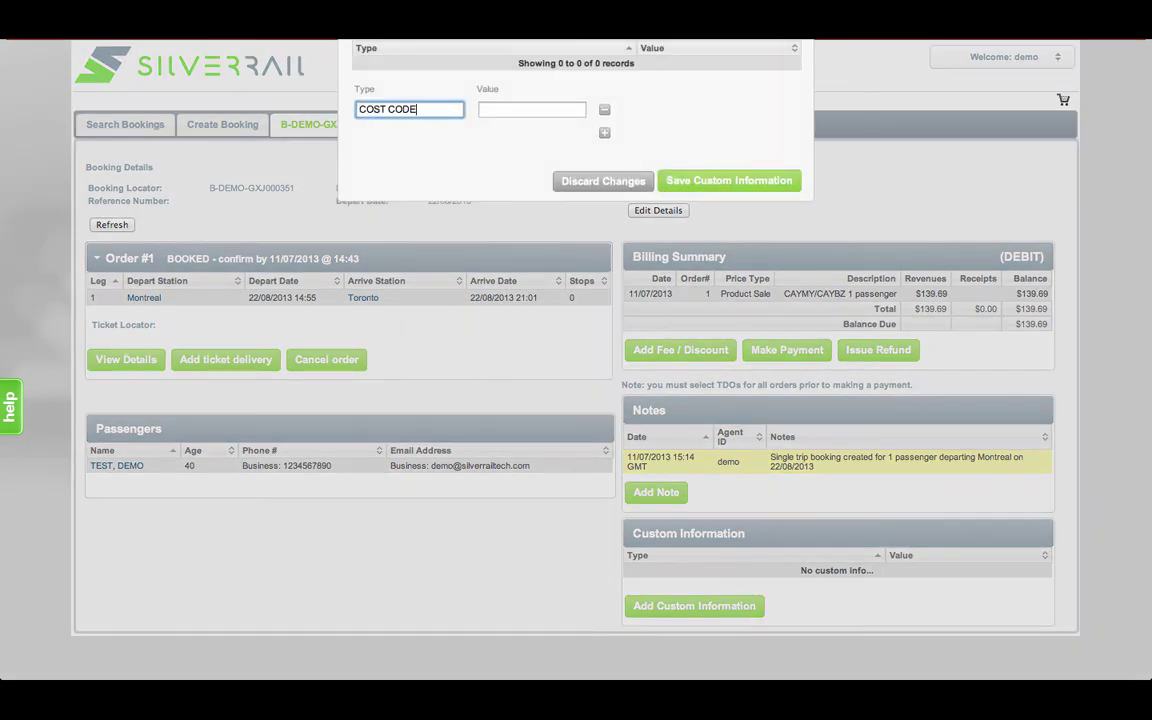
key("Tab")
type("123456")
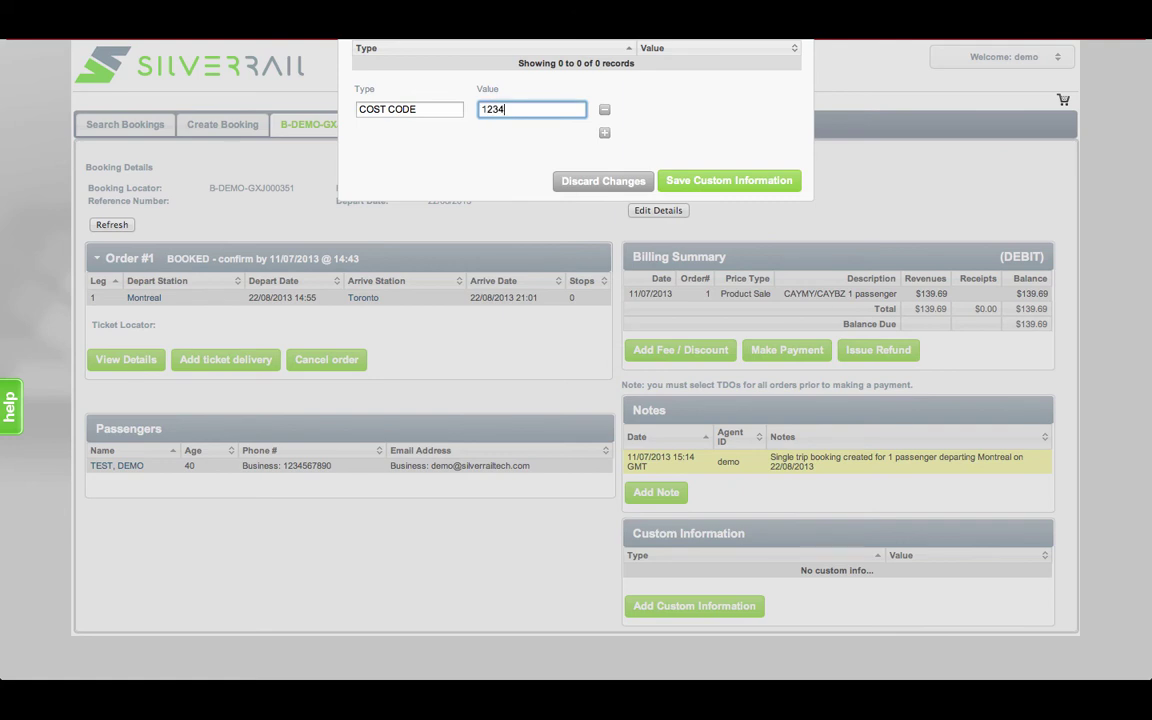
left_click(689, 182)
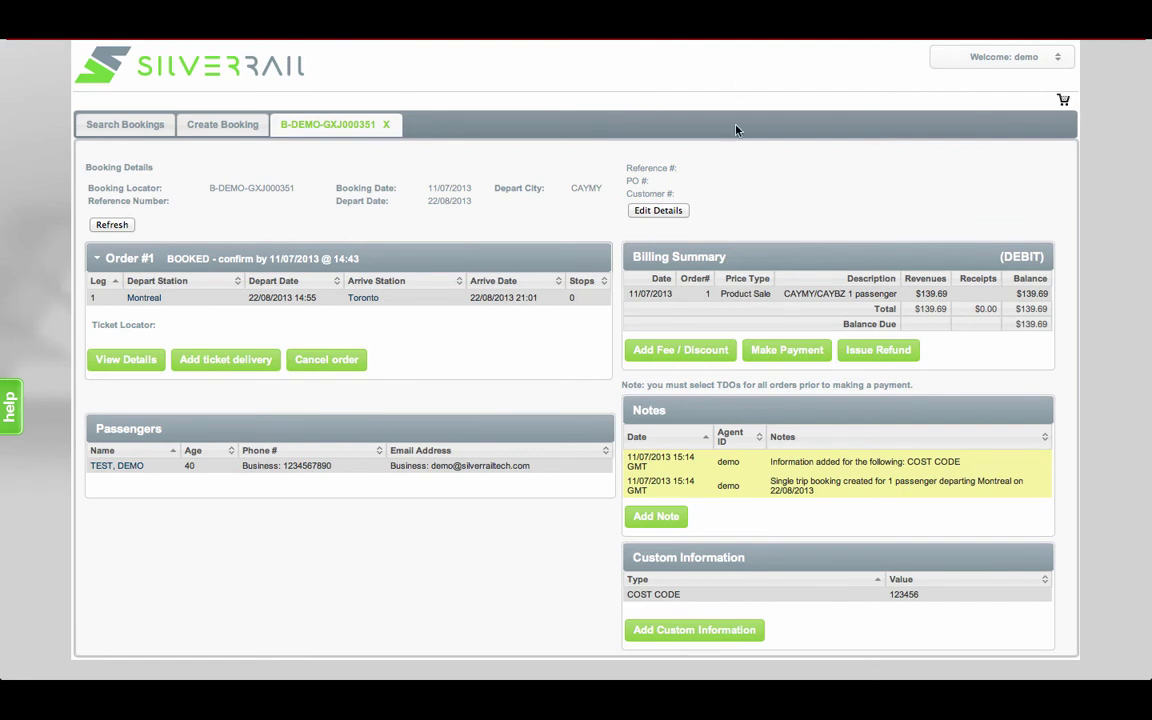
Submit EMail ticket delivery for the order, adding a $0.00 delivery fee.
left_click(247, 362)
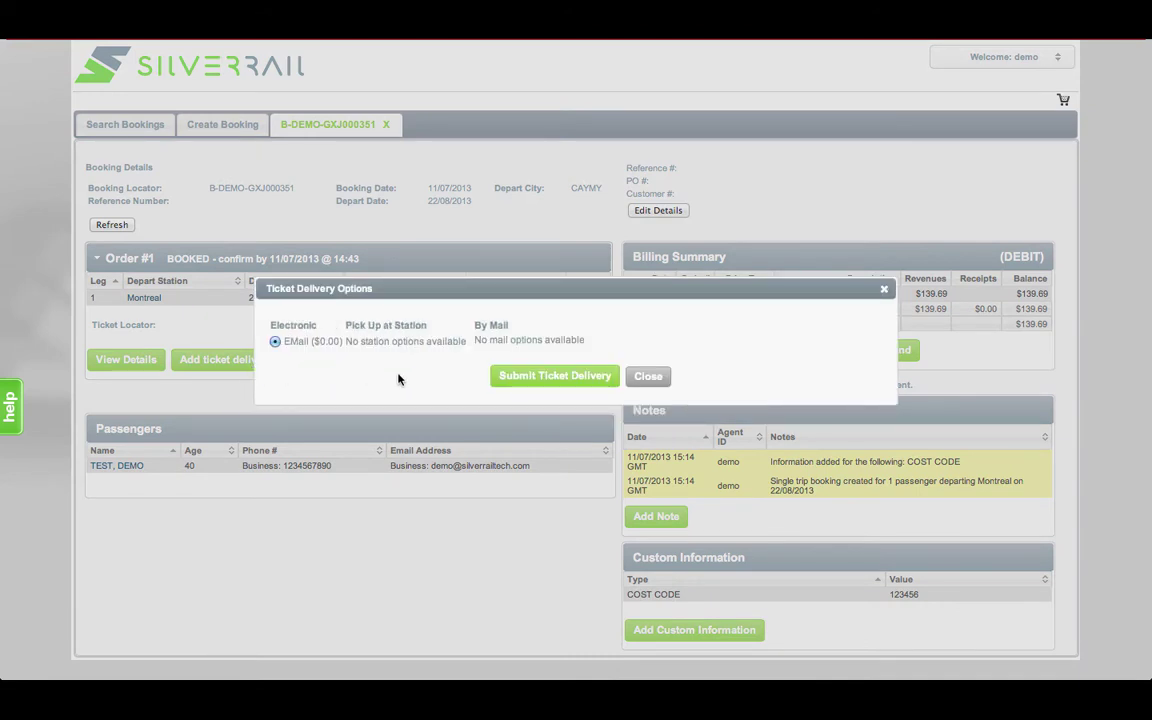
left_click(527, 377)
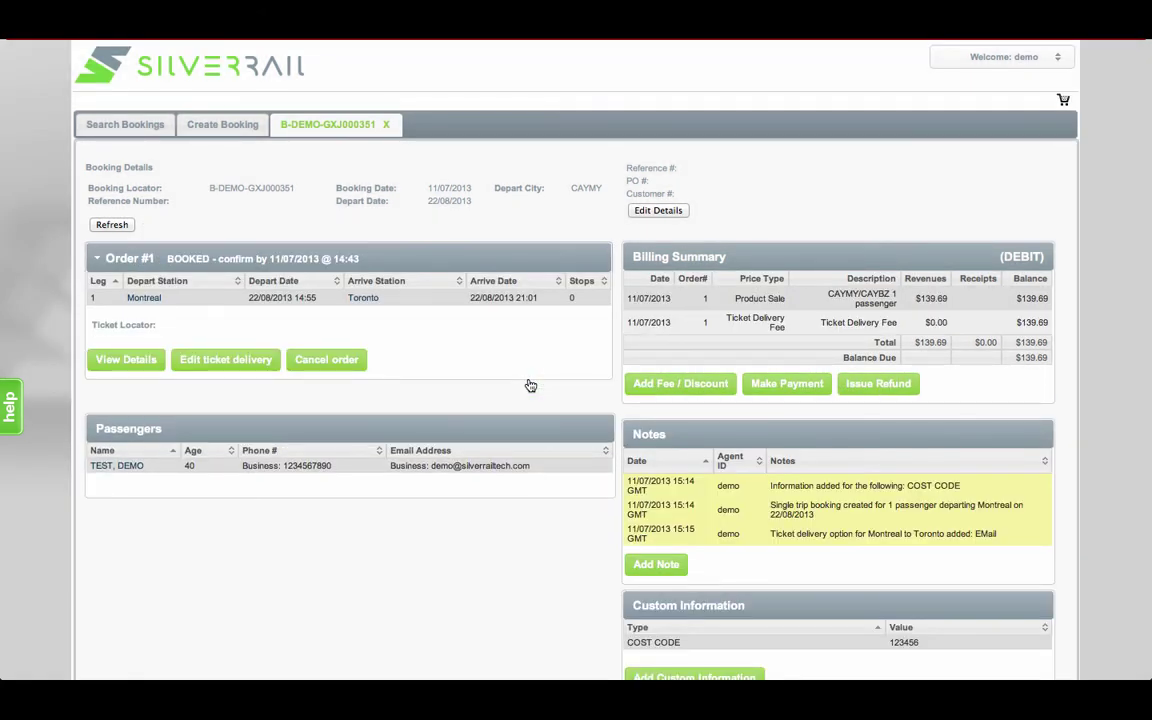
left_click(676, 384)
Add a $12.00 Agency Service Fee with the note OFFLINE BOOKING FEE.
left_click(643, 311)
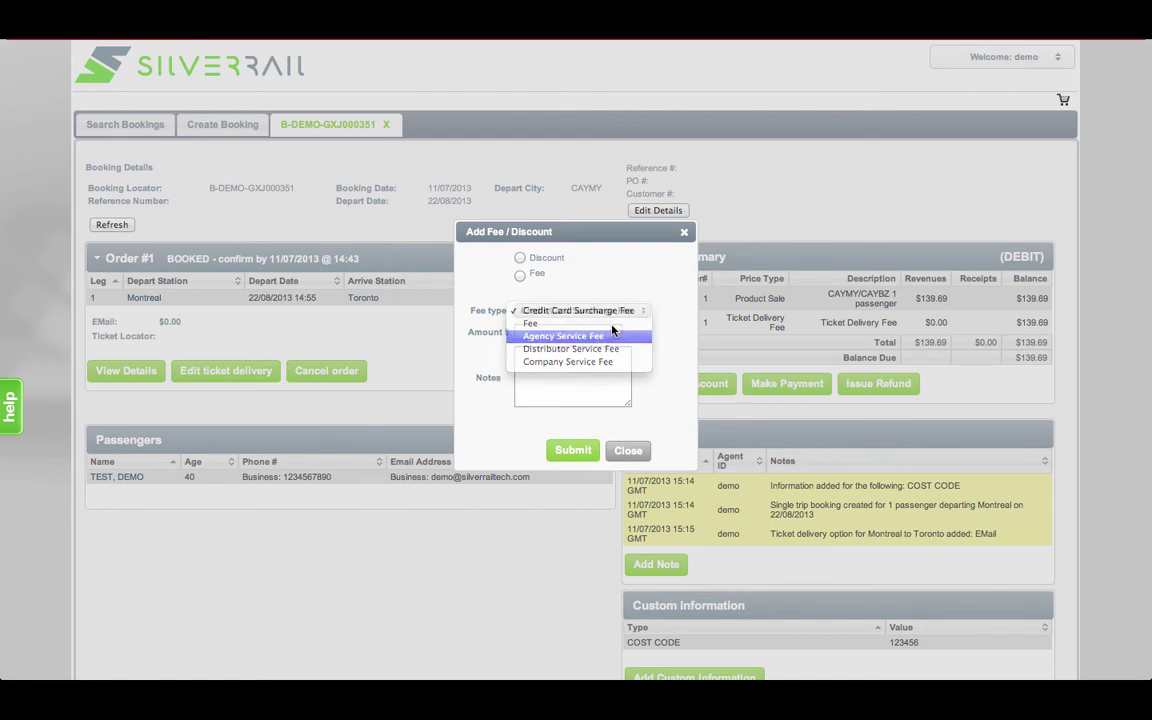
left_click(560, 334)
left_click(519, 275)
left_click(530, 332)
type("12.00")
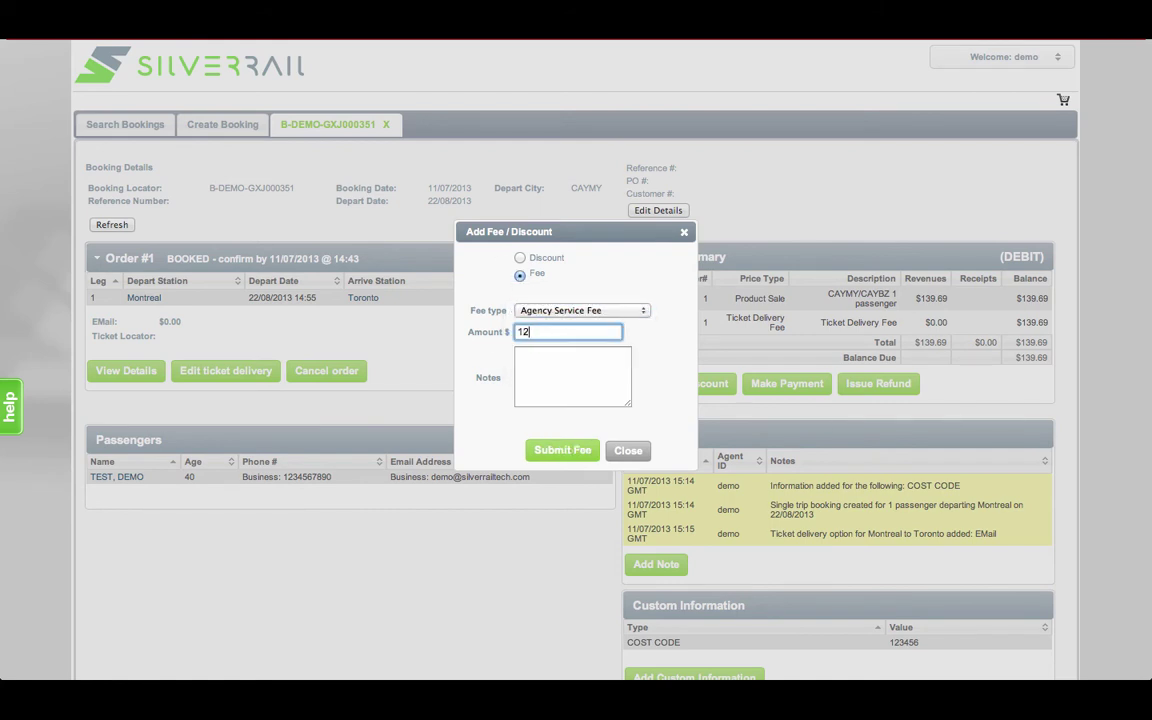
left_click(530, 354)
type("OFFLINE B")
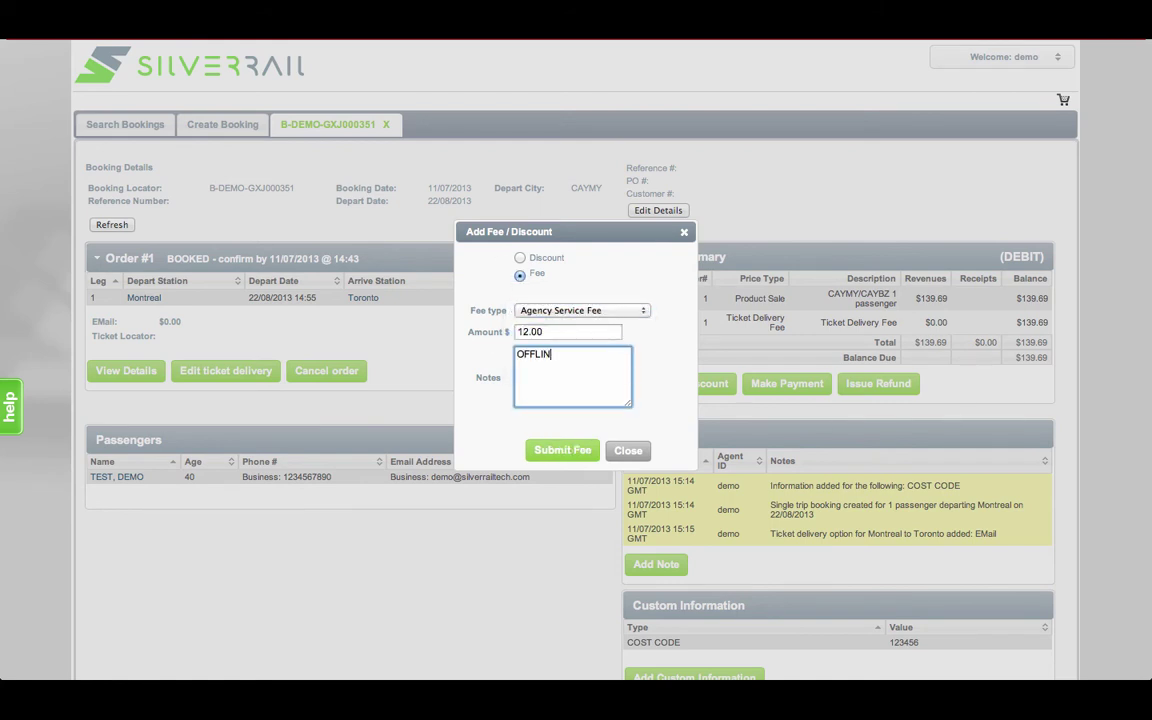
type("OOKING FEE")
left_click(550, 451)
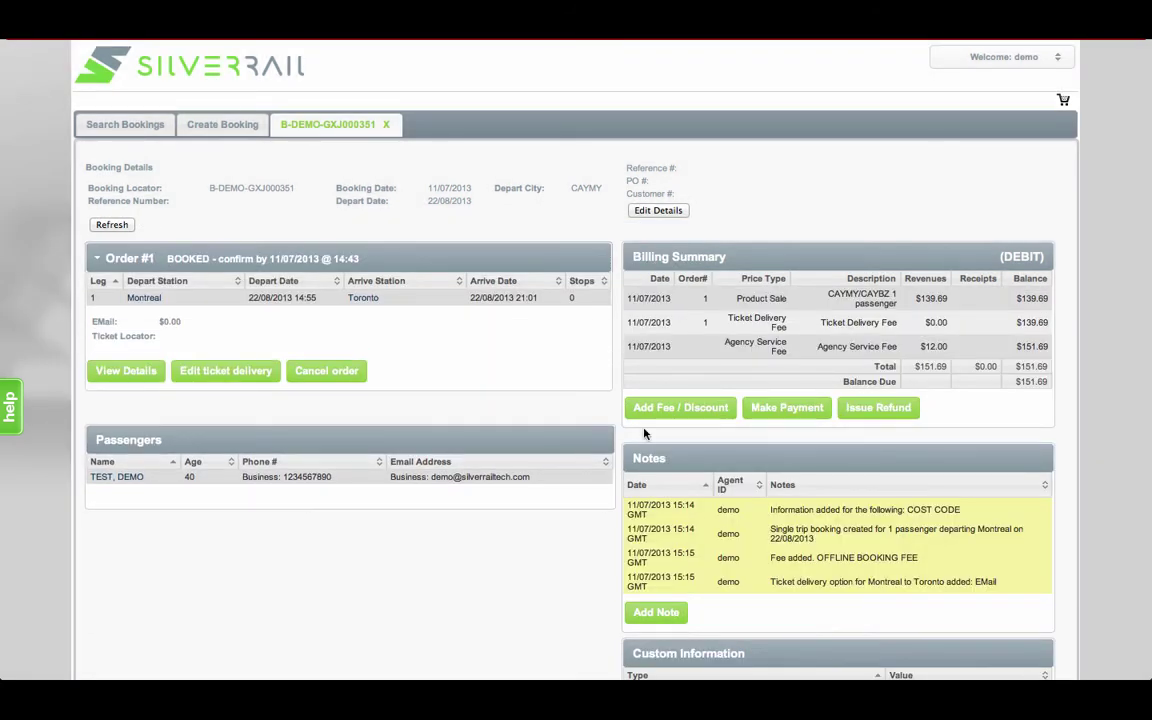
left_click(809, 408)
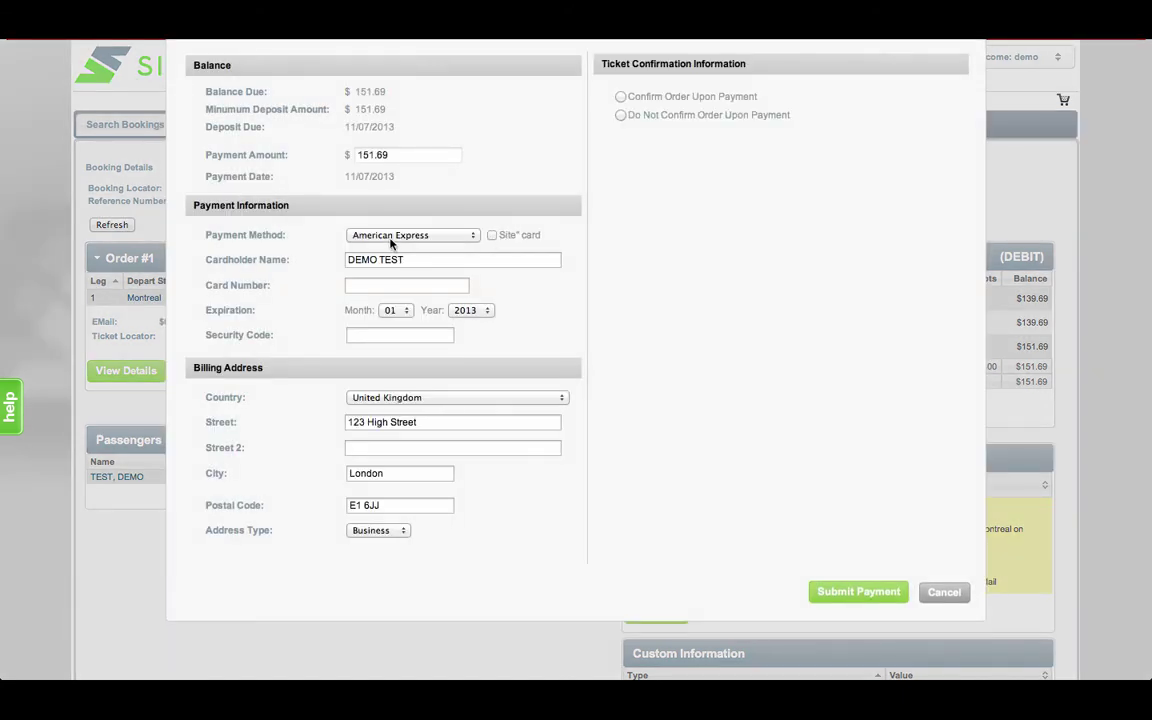
Pay $151.69 by Mastercard with card number, expiry year 2014 and security code, confirming the order upon payment.
left_click(390, 236)
left_click(392, 261)
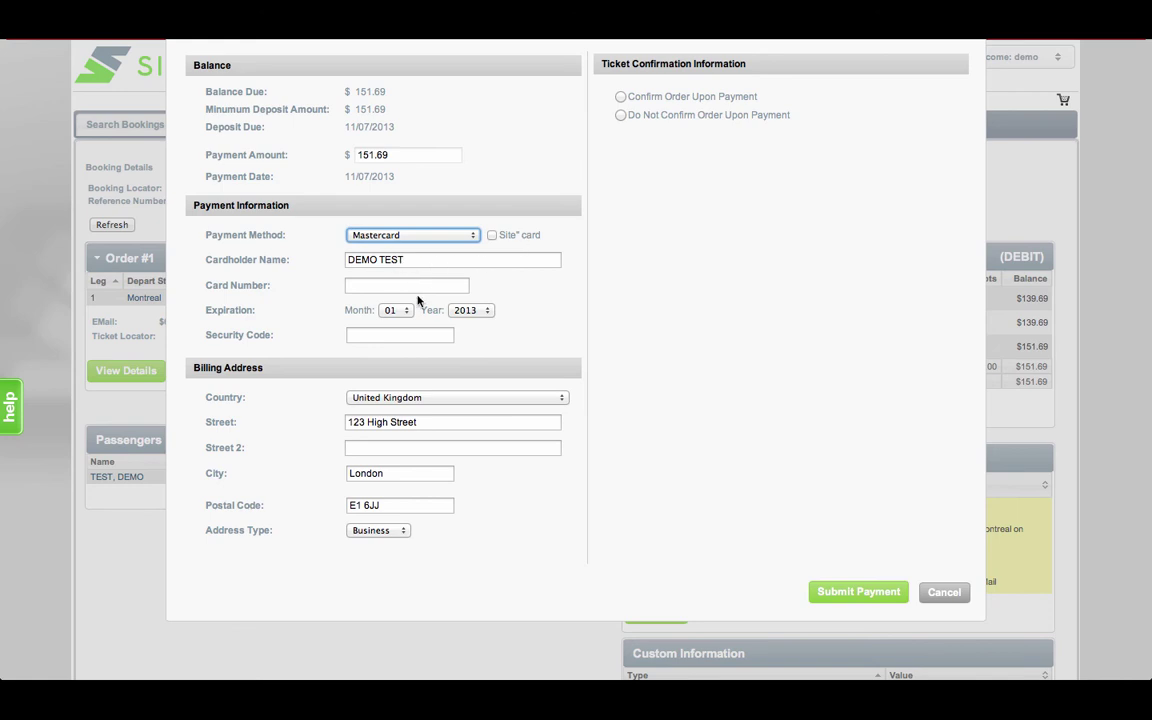
left_click(405, 286)
left_click(470, 310)
left_click(483, 322)
left_click(401, 336)
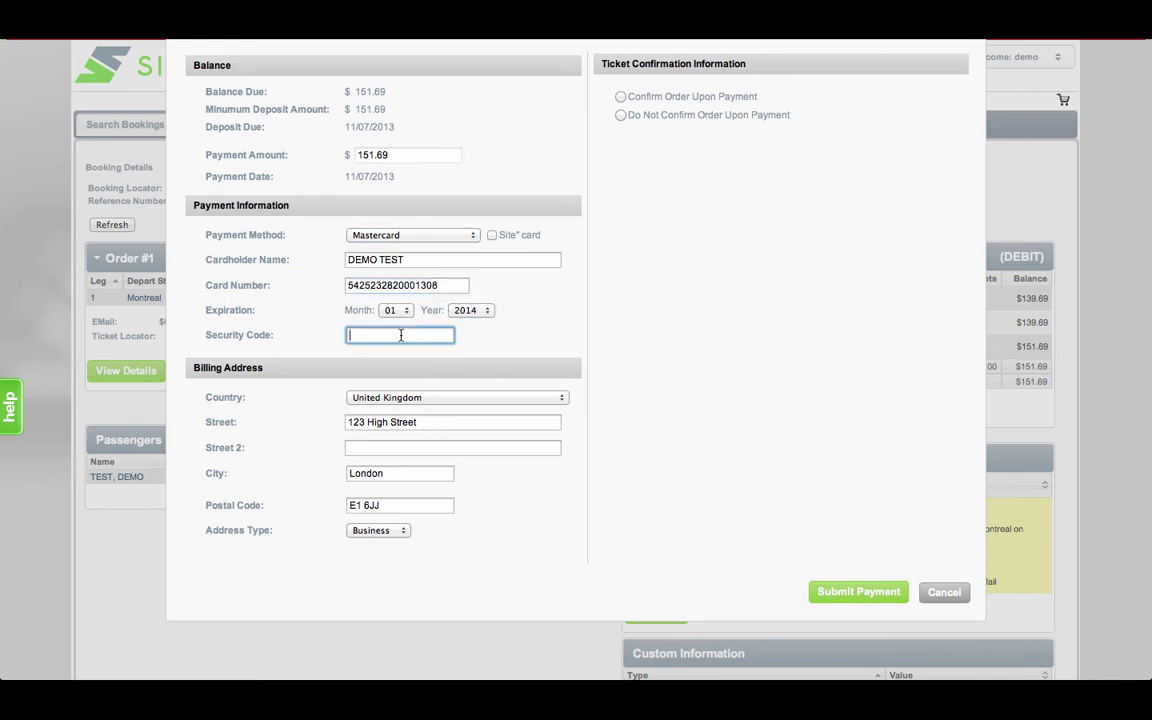
type("123")
left_click(620, 97)
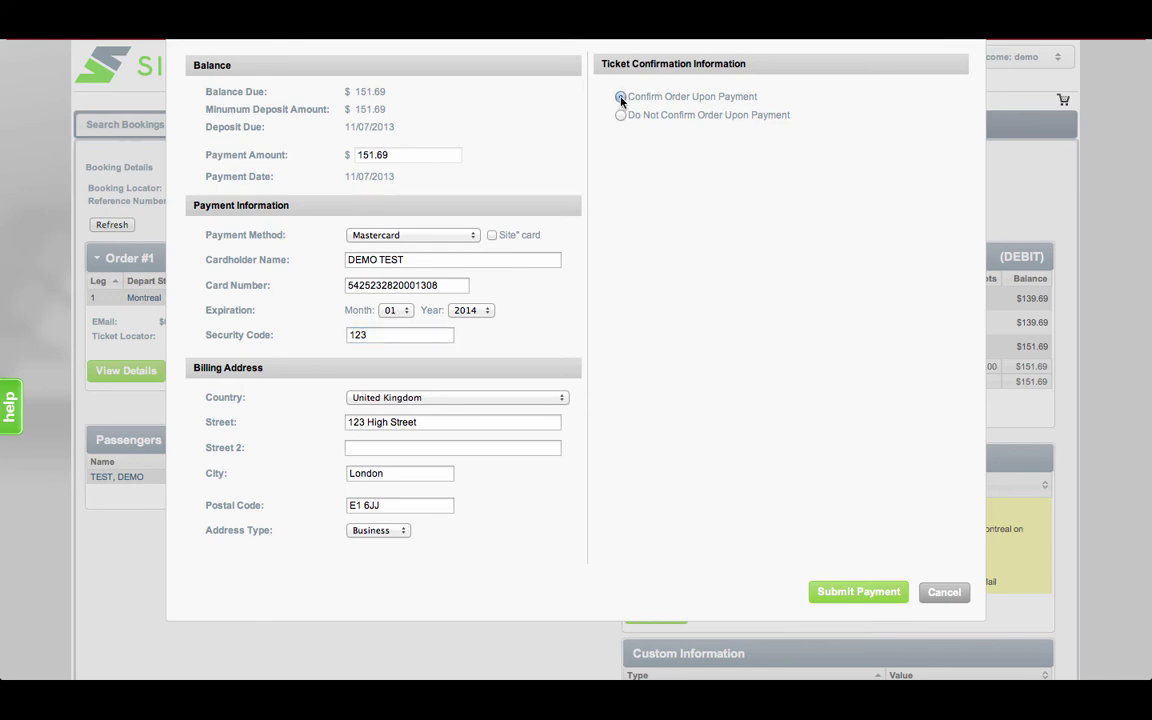
left_click(885, 591)
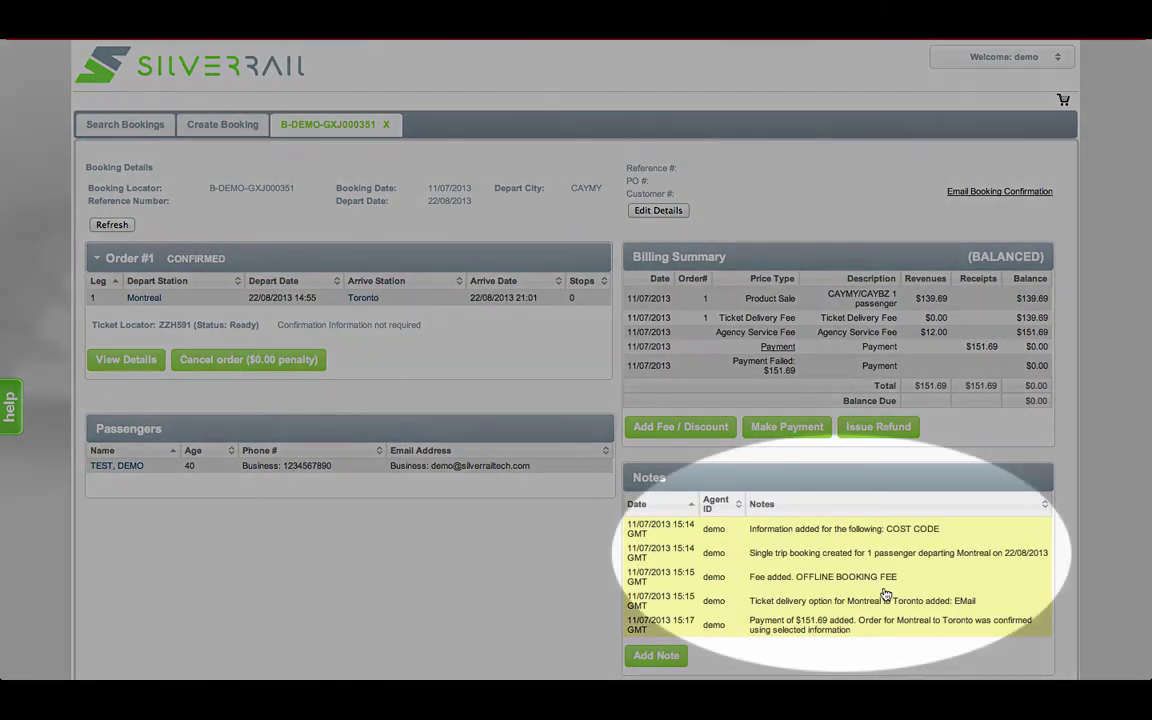